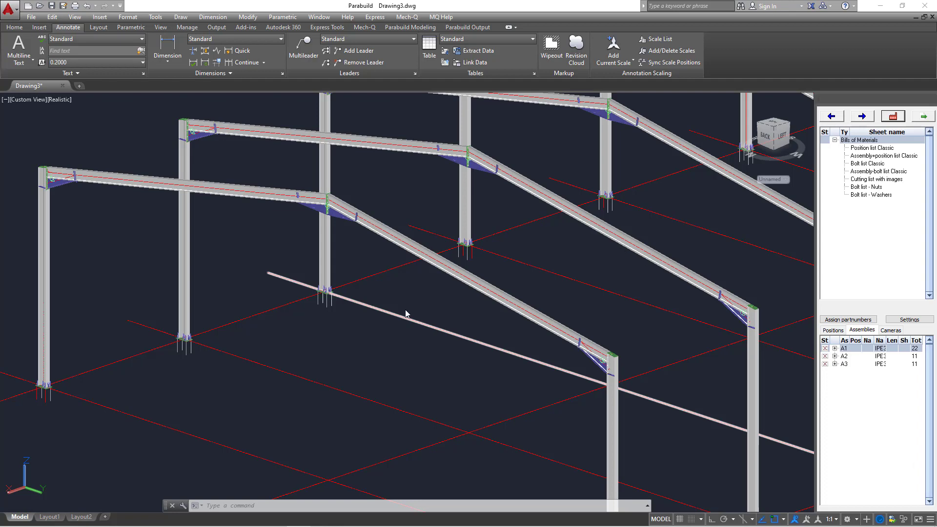
Step: Zoom, orbit and pan the view to look along the full row of six portal frames
scroll(385, 308, down, 6)
scroll(676, 272, up, 4)
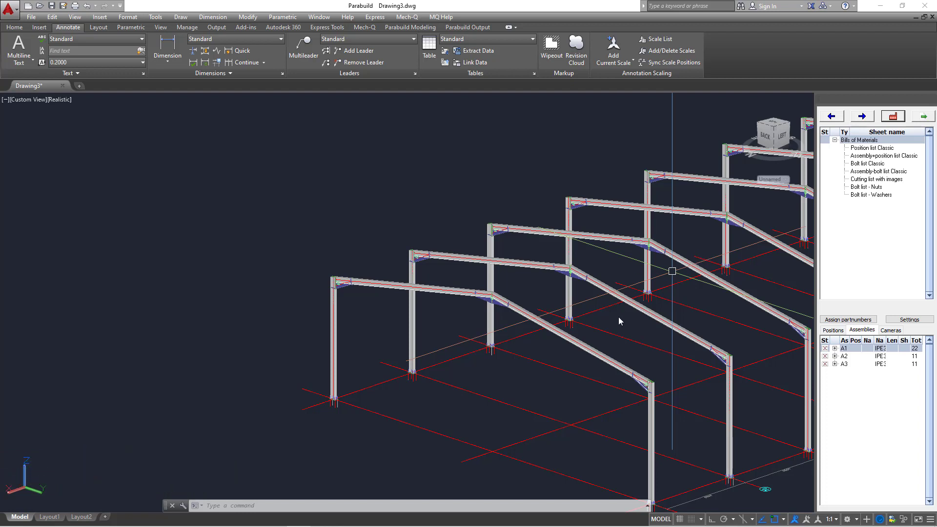
shift+middle_drag(615, 318, 487, 307)
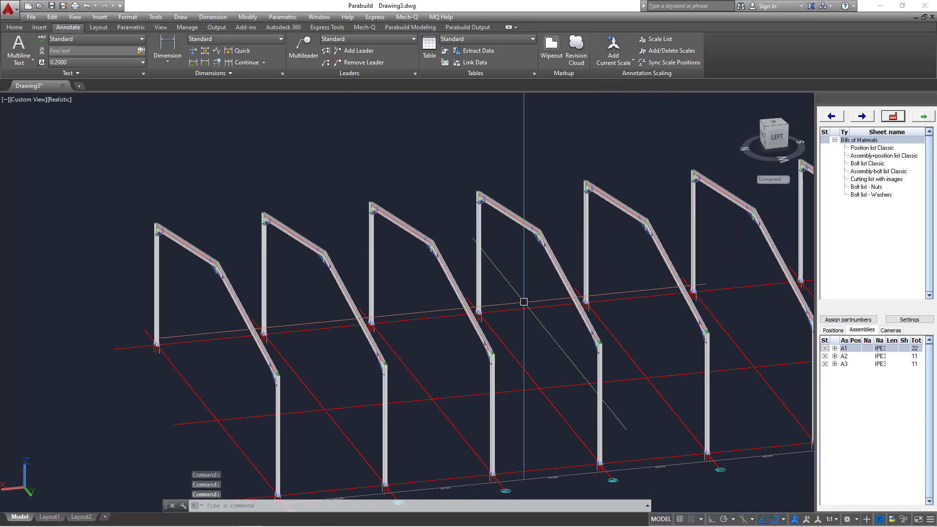
mouse_move(634, 303)
middle_down()
mouse_move(502, 292)
mouse_move(521, 283)
mouse_move(521, 266)
mouse_move(490, 268)
mouse_move(625, 268)
mouse_move(406, 266)
mouse_move(634, 261)
mouse_move(508, 257)
mouse_move(444, 286)
mouse_move(490, 287)
middle_up()
key(Escape)
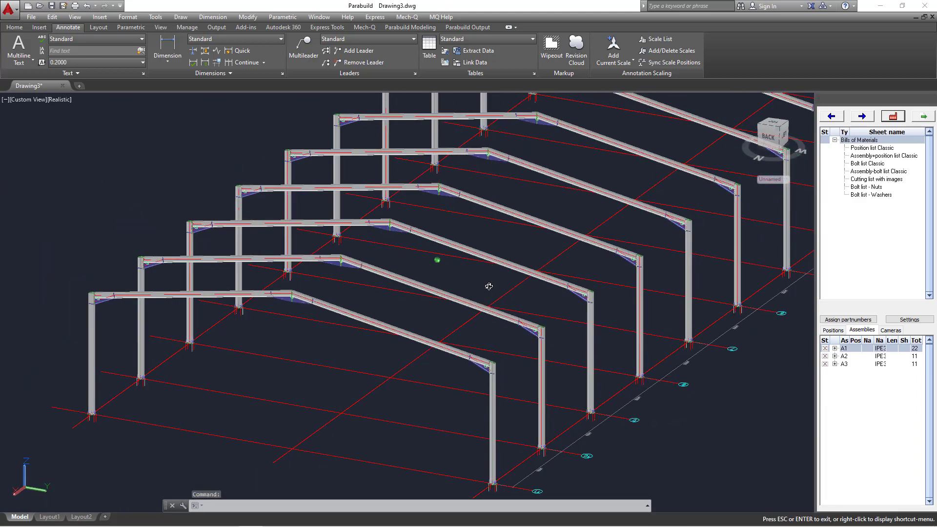
shift+middle_drag(489, 287, 470, 290)
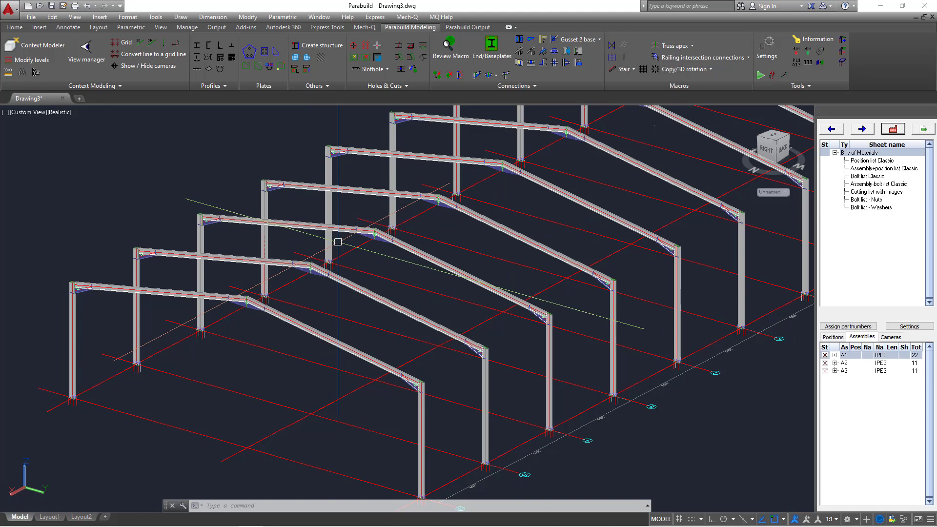
click(55, 519)
click(87, 519)
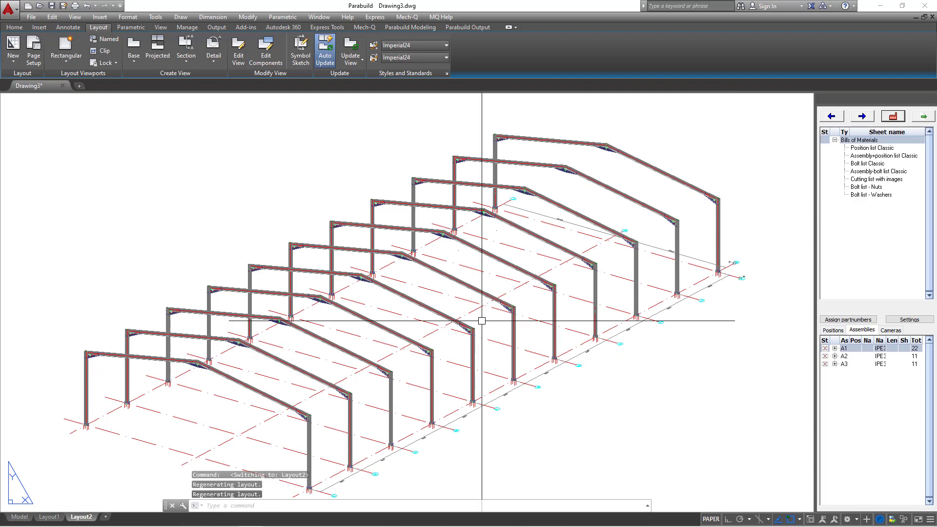
click(21, 516)
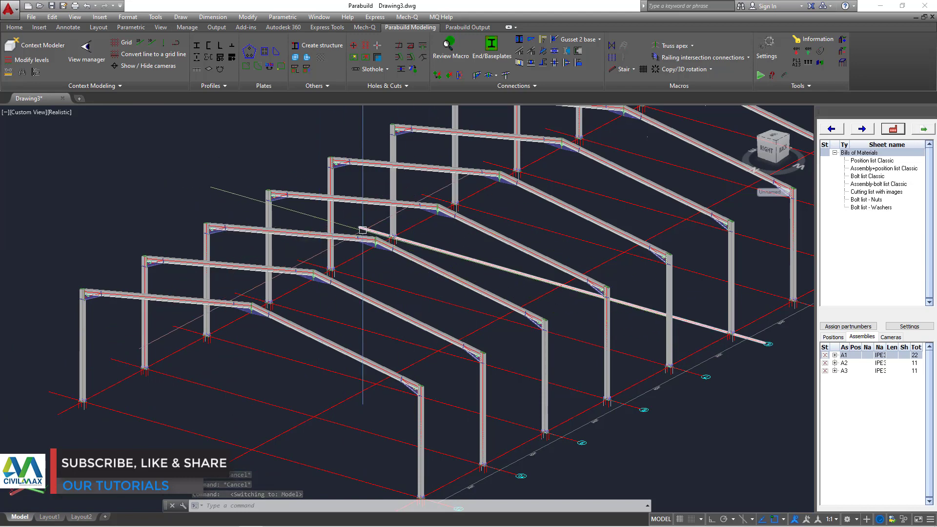
scroll(183, 276, down, 2)
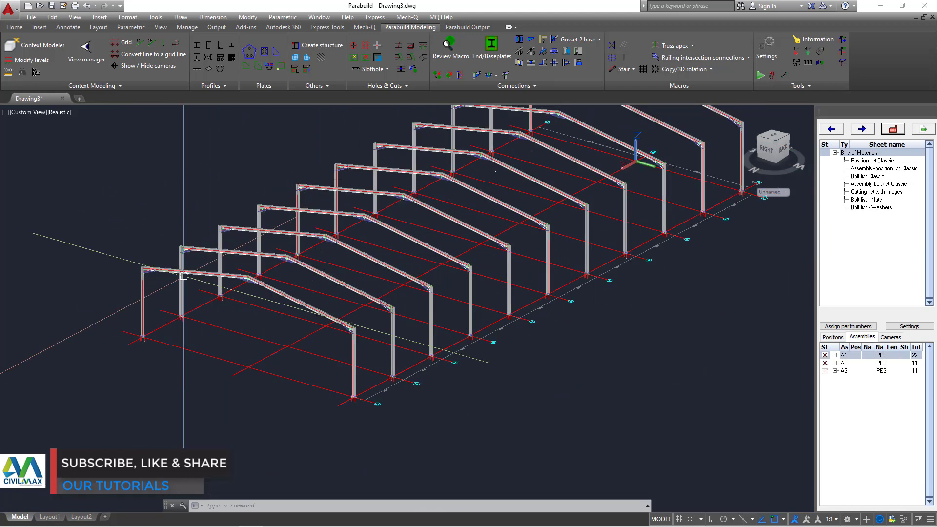
scroll(366, 398, up, 5)
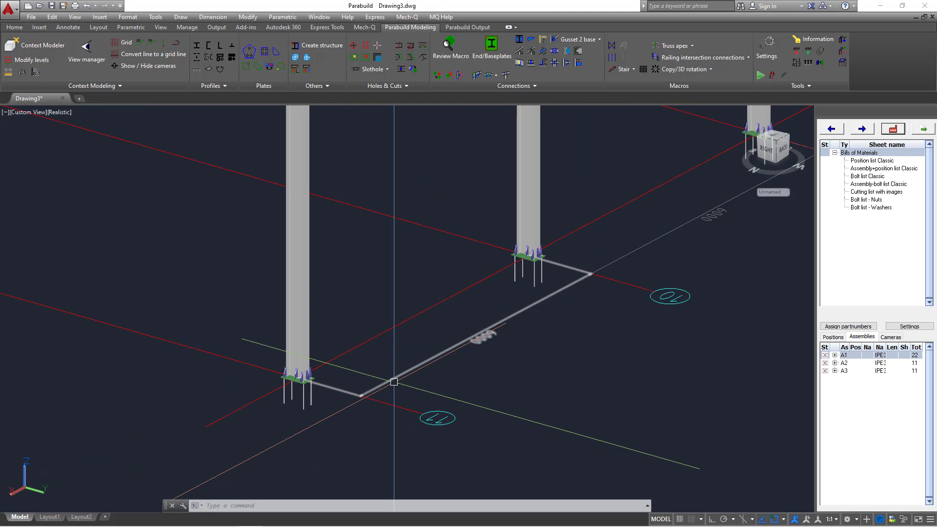
scroll(394, 382, down, 6)
scroll(501, 275, up, 3)
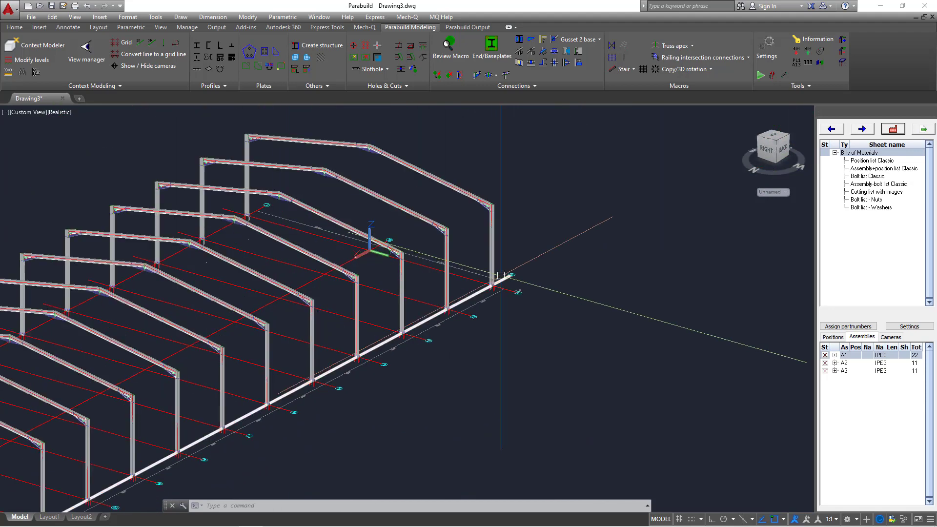
scroll(501, 276, up, 5)
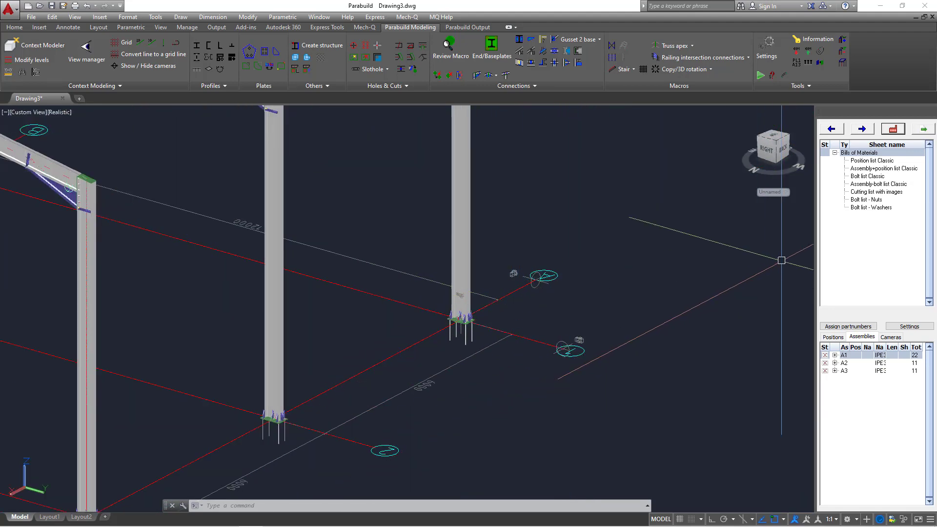
Step: Generate a new plan view using Grid 1 as its geometry
click(894, 131)
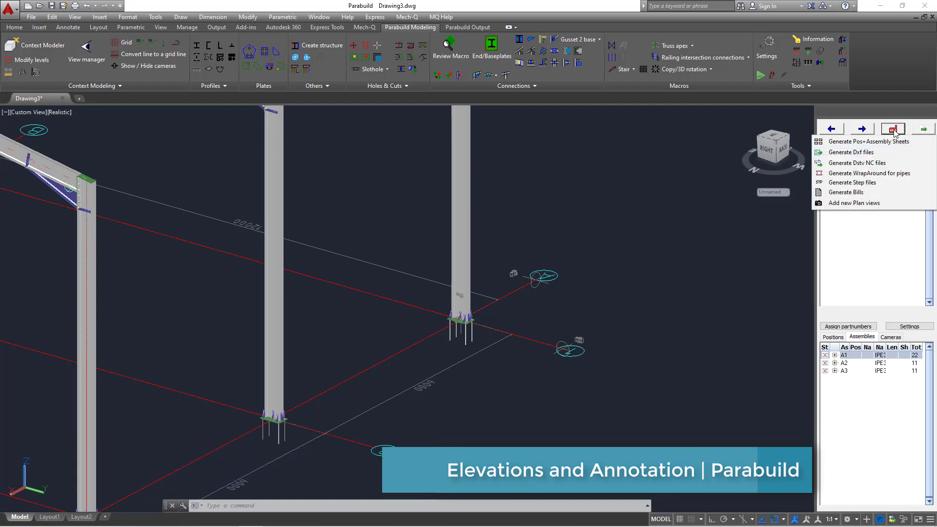
click(853, 204)
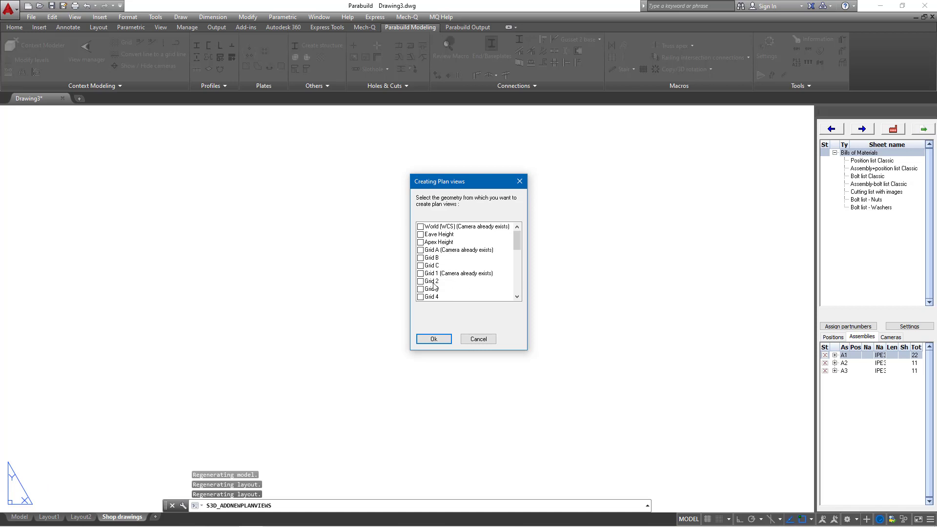
click(422, 274)
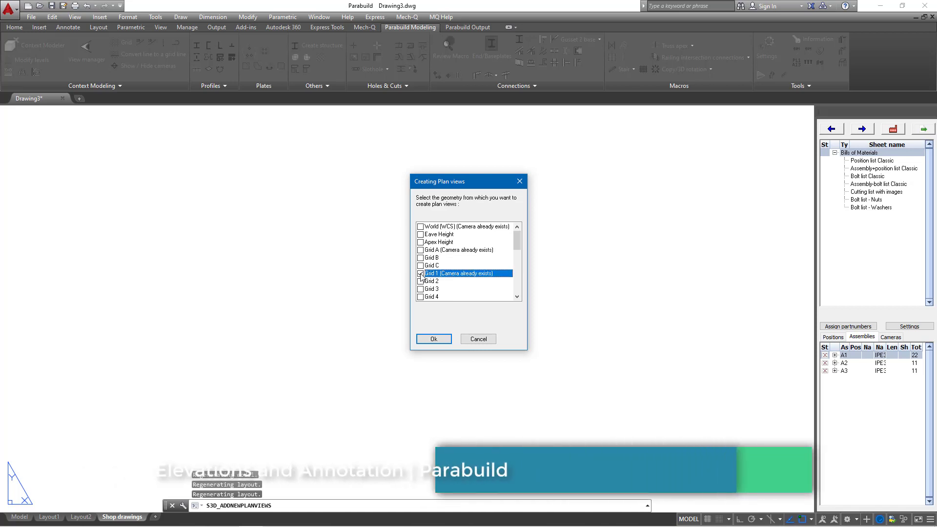
click(432, 340)
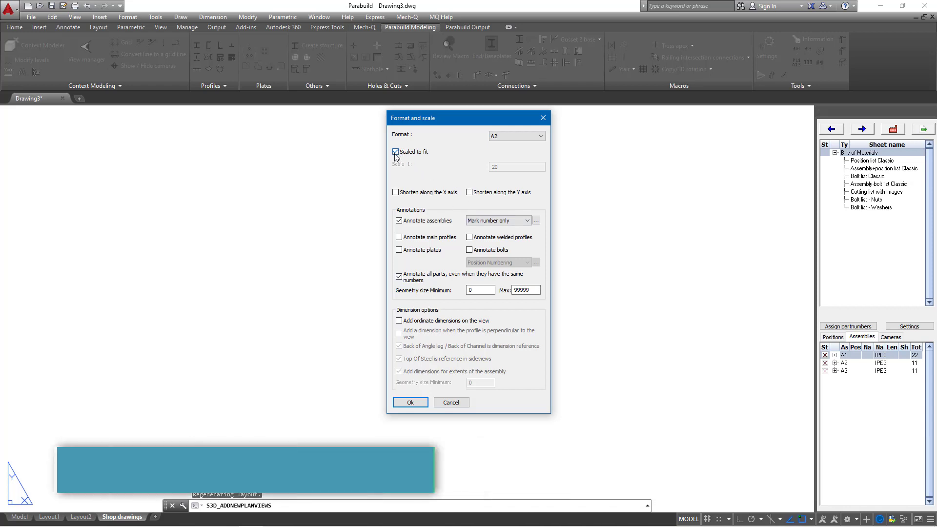
Step: Keep the A2 sheet scaled to fit and annotate the main profiles and bolts
click(541, 137)
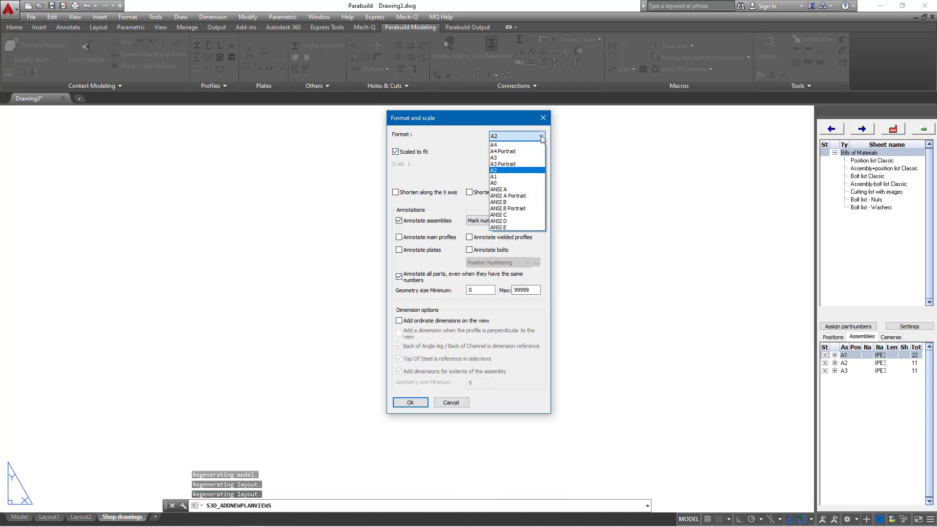
click(505, 172)
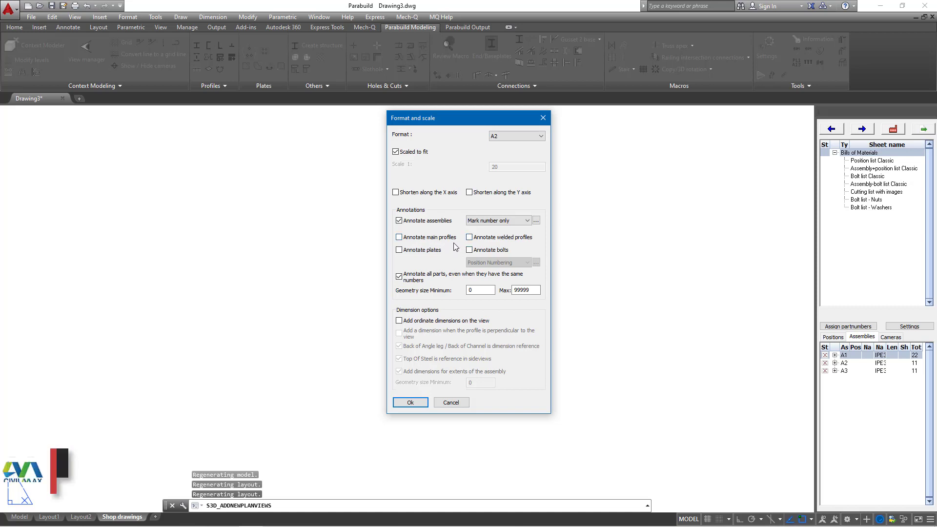
click(400, 237)
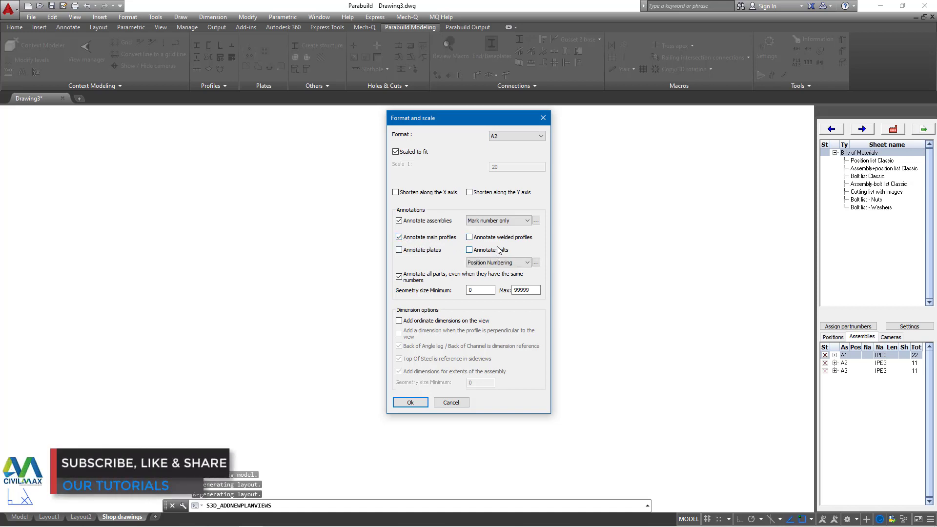
click(469, 250)
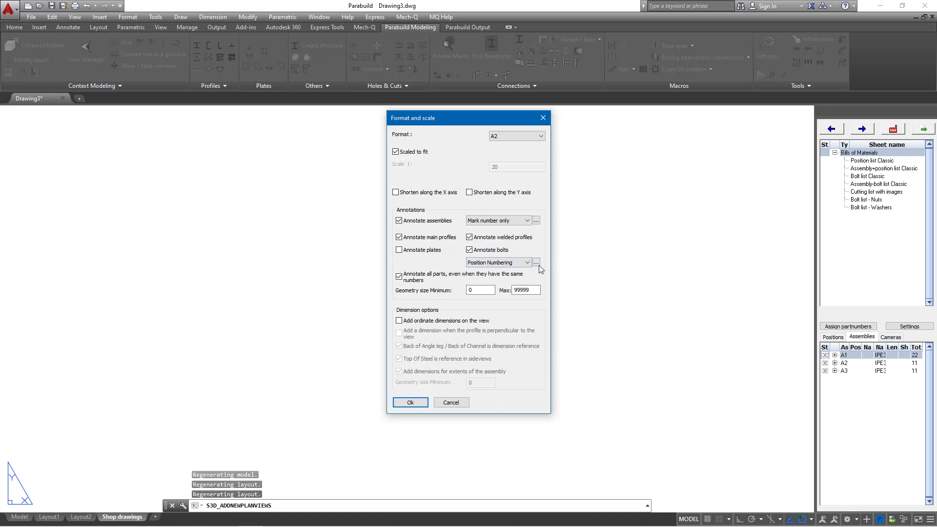
click(410, 403)
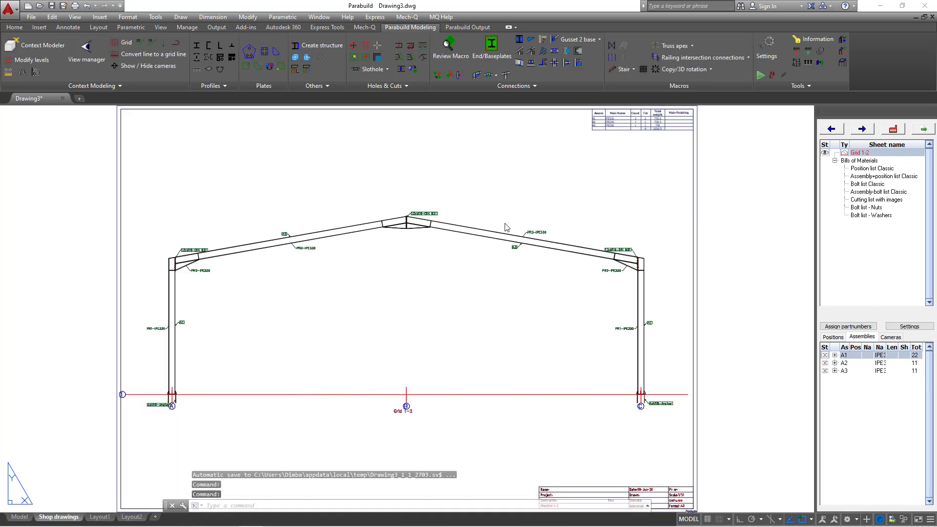
Step: Zoom over the generated sheet and return to the 3D model space view of the frames
scroll(620, 261, up, 5)
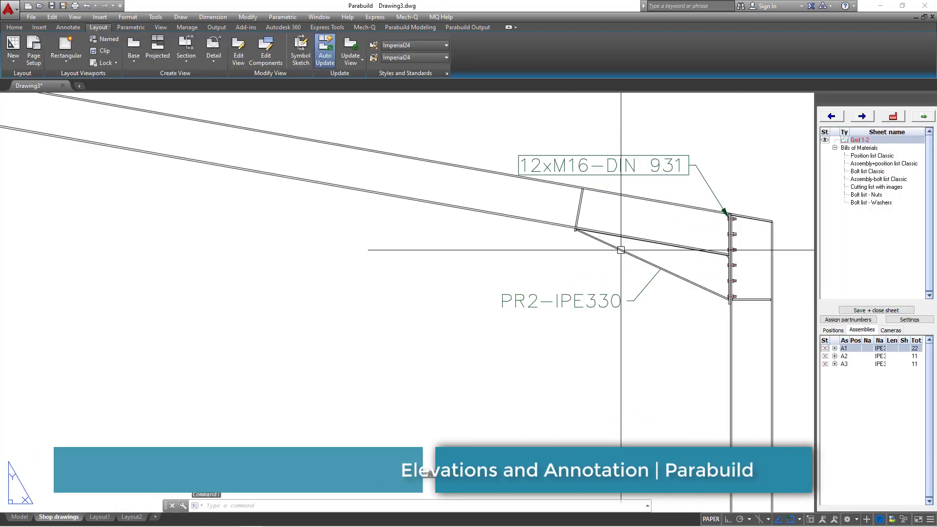
scroll(638, 207, down, 6)
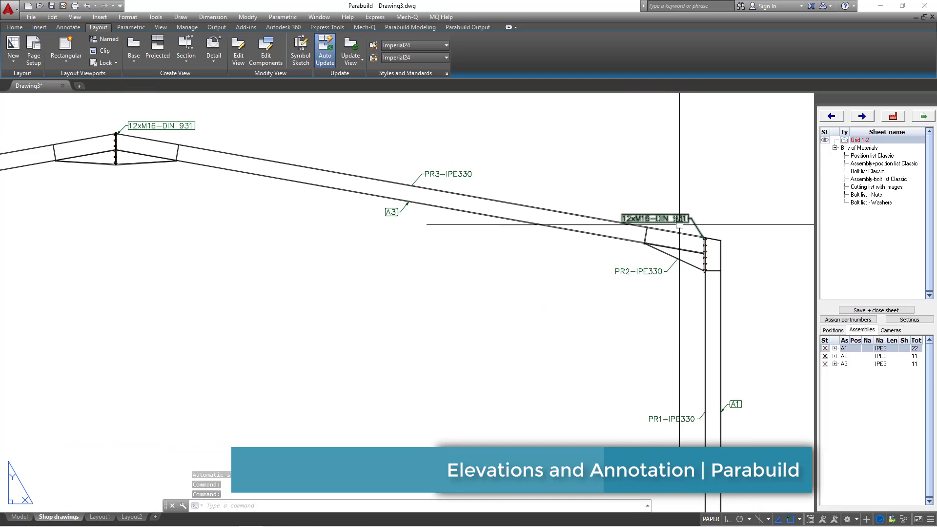
scroll(174, 392, up, 6)
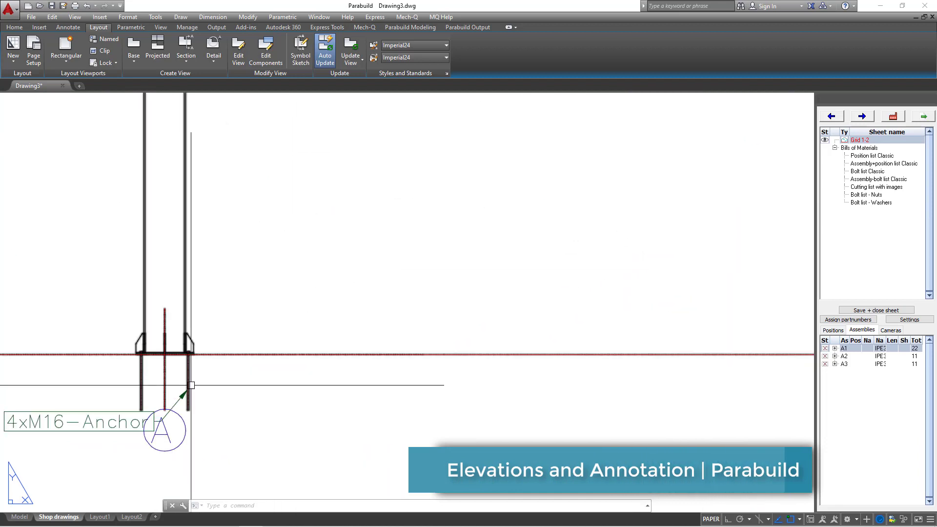
scroll(205, 376, down, 6)
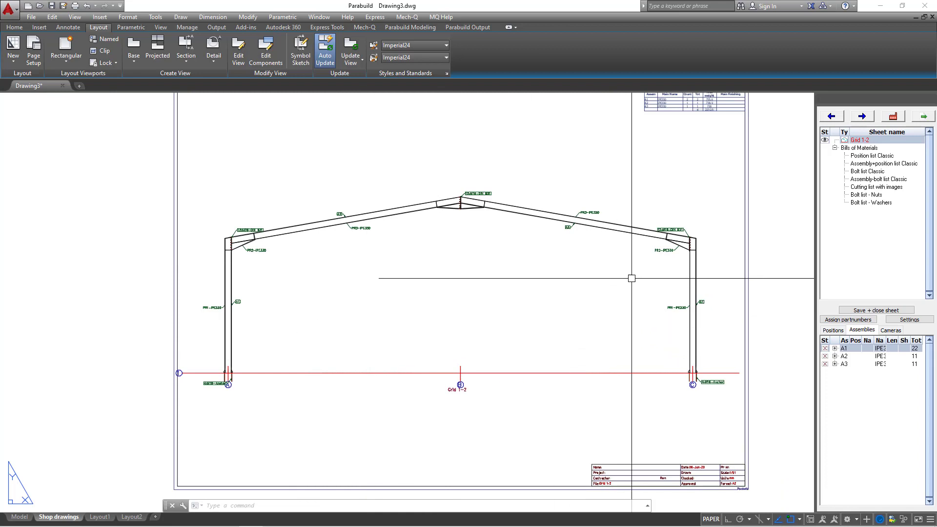
scroll(607, 221, up, 3)
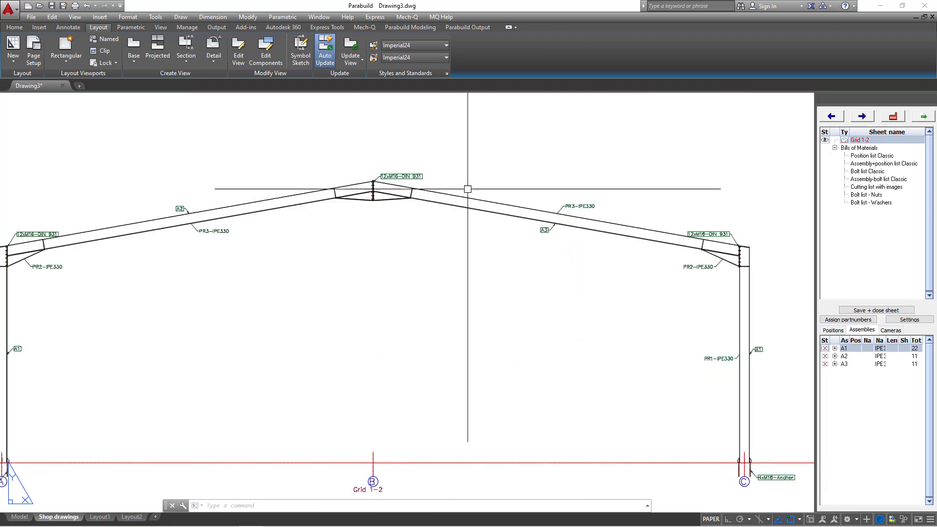
scroll(378, 180, up, 2)
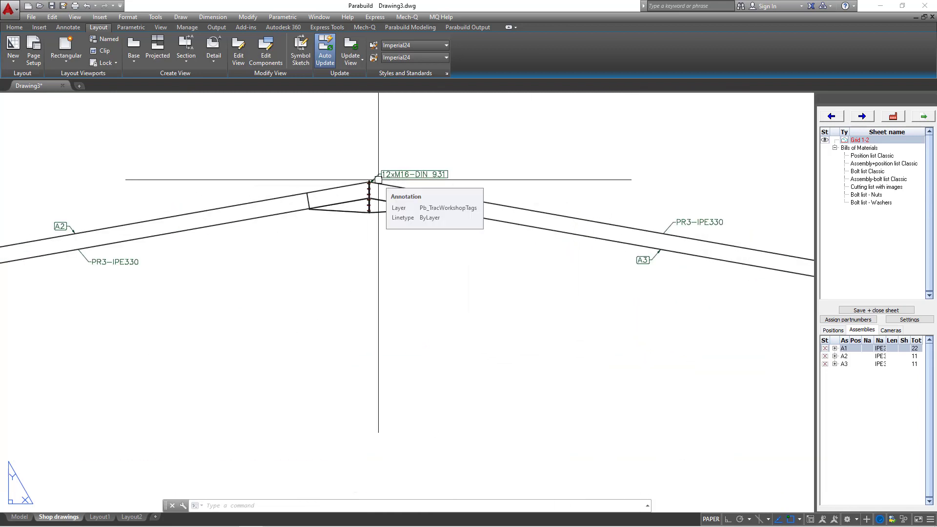
scroll(378, 180, up, 5)
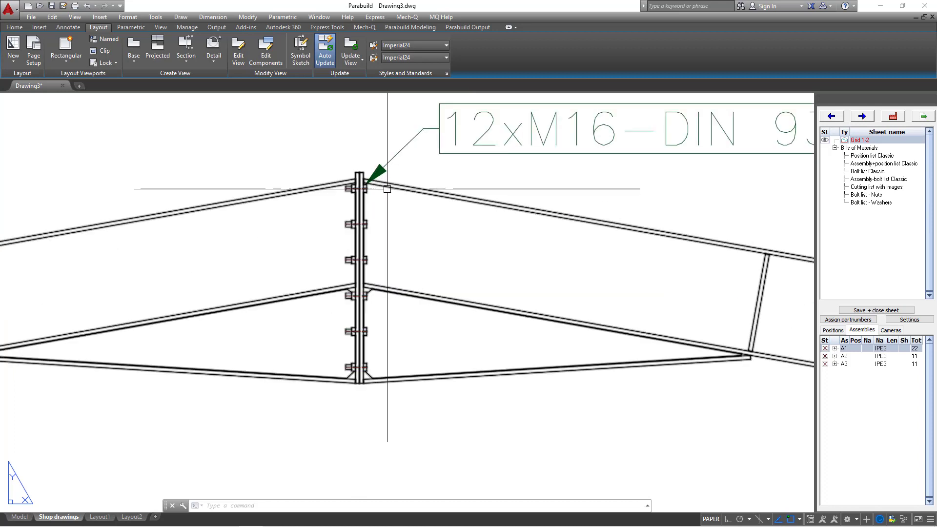
scroll(387, 189, down, 5)
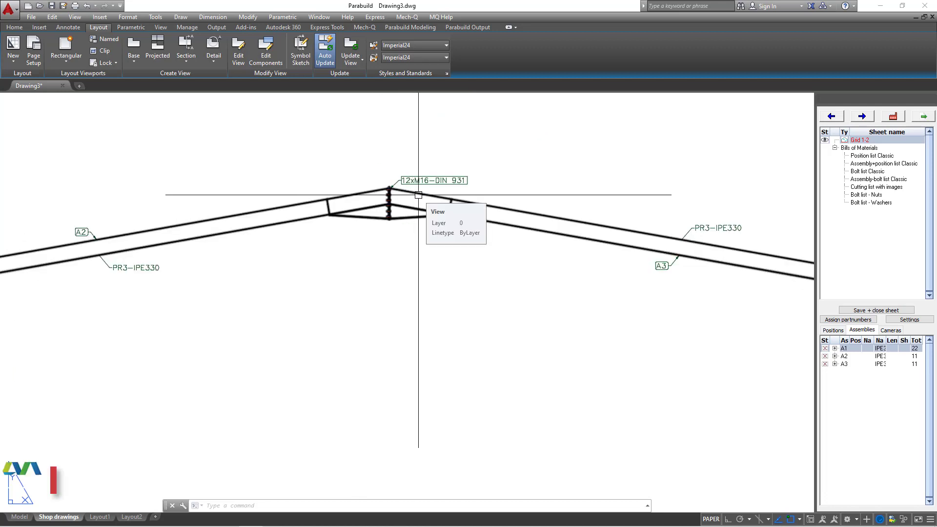
mouse_move(22, 523)
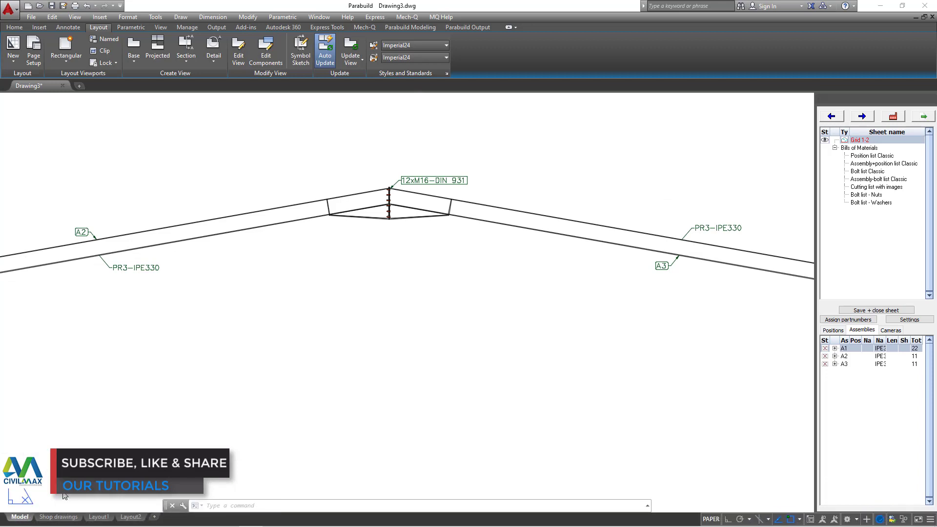
click(19, 517)
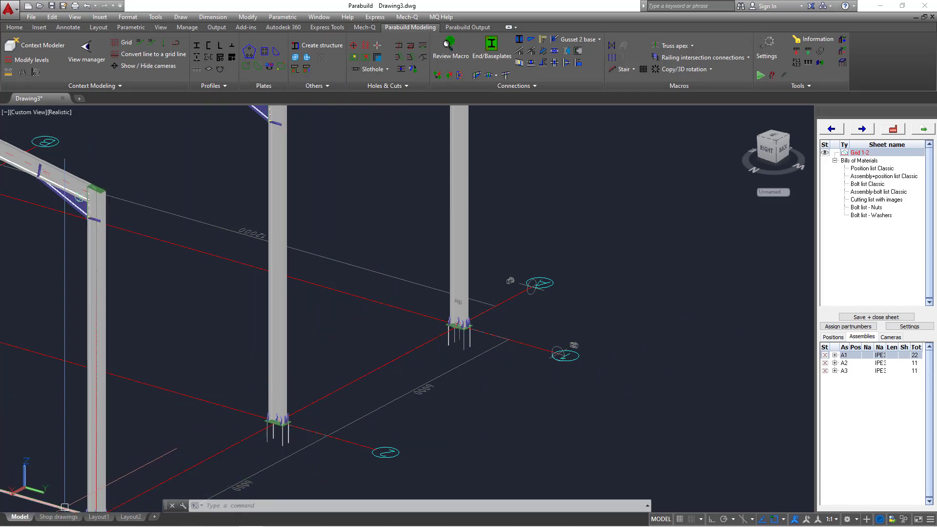
Step: Go back to the Shop drawings sheet and review the Grid 1-2 frame's IPE330 and M16 labels
click(58, 517)
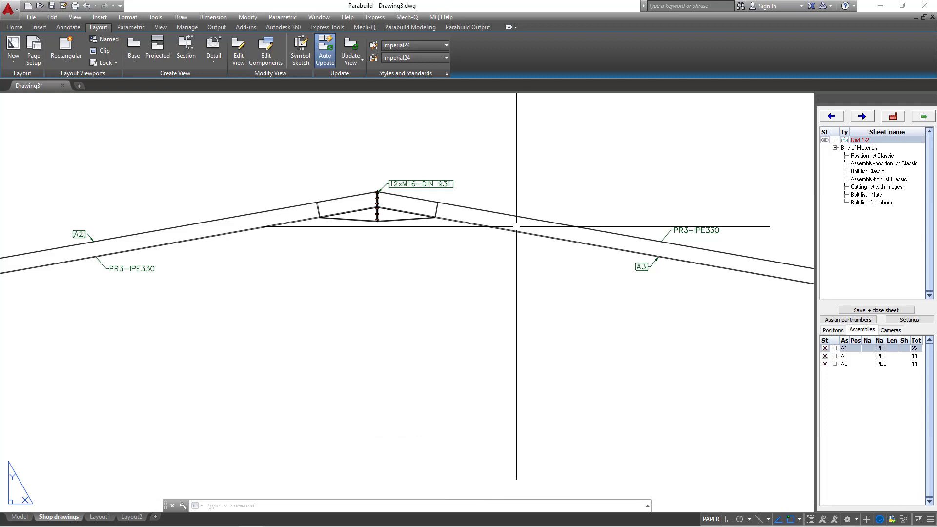
scroll(516, 227, down, 6)
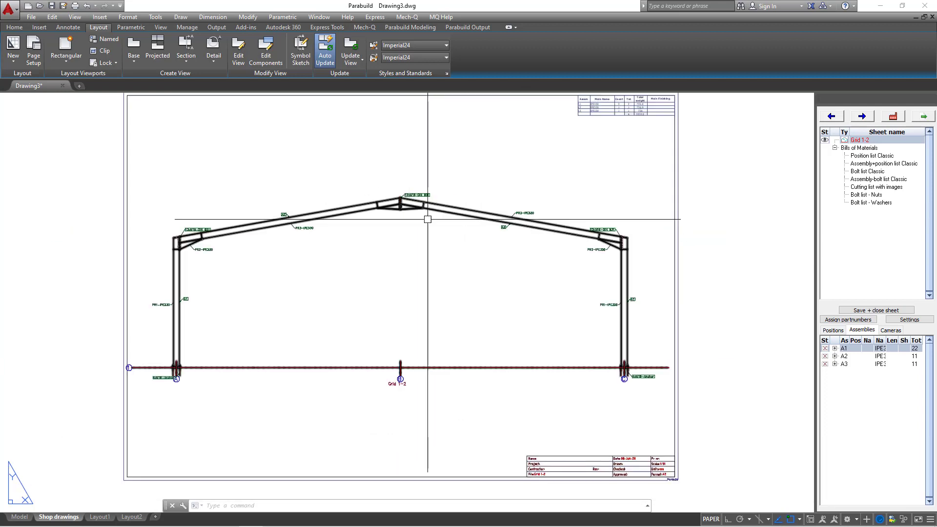
scroll(273, 245, up, 2)
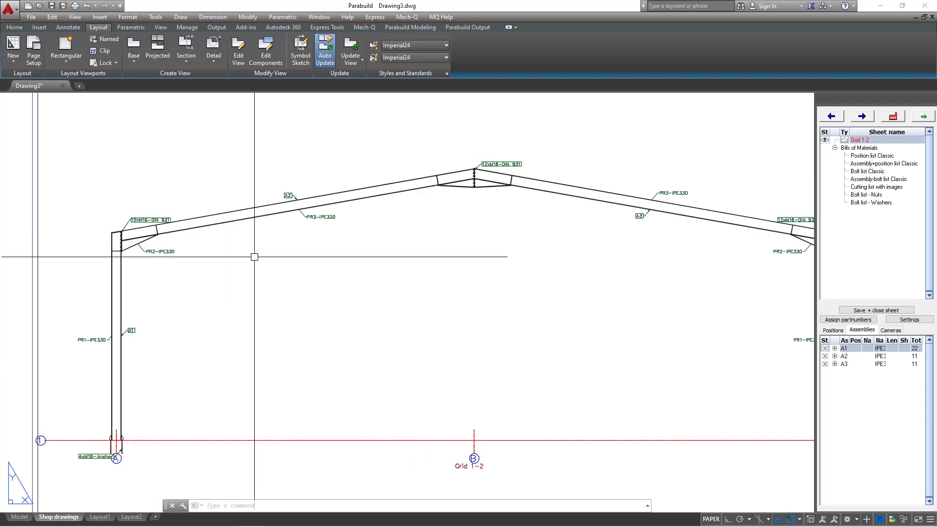
scroll(217, 277, down, 2)
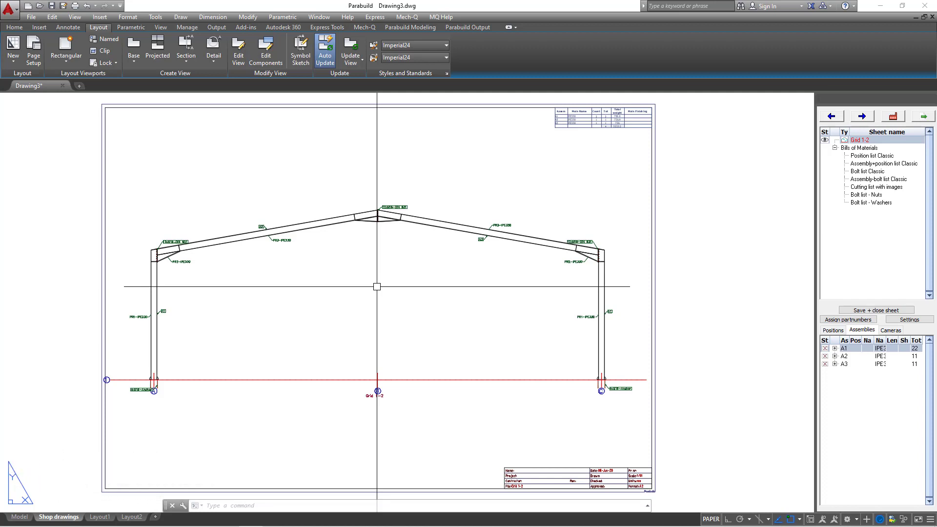
scroll(372, 222, up, 2)
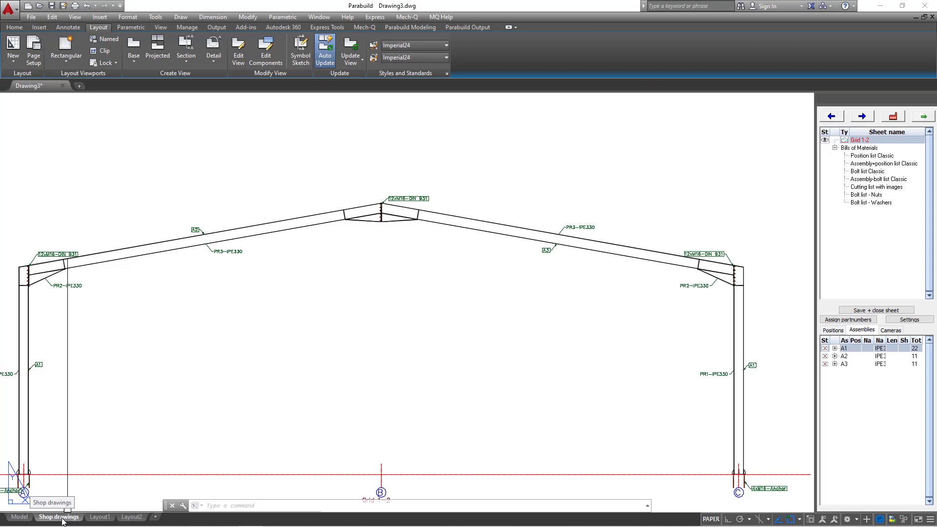
Step: Start exporting the Shop drawings layout to a model-space drawing
right_click(63, 521)
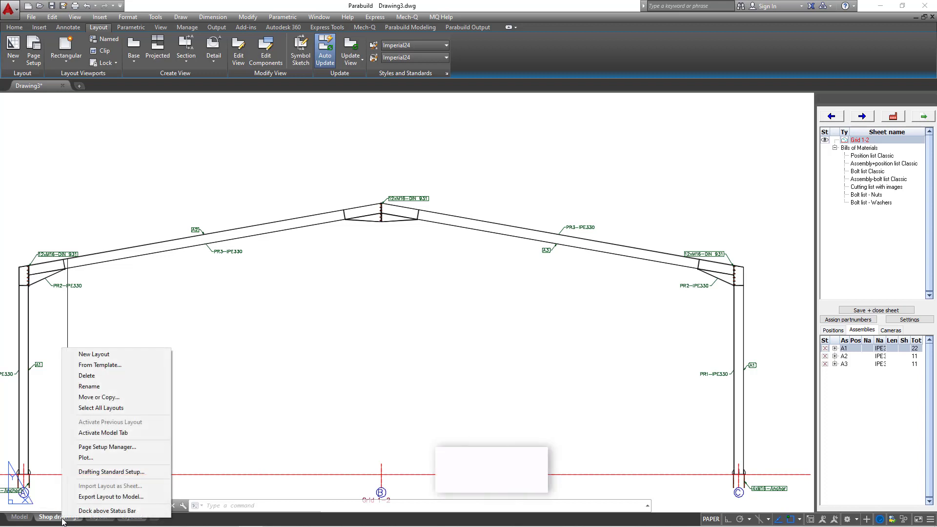
click(103, 497)
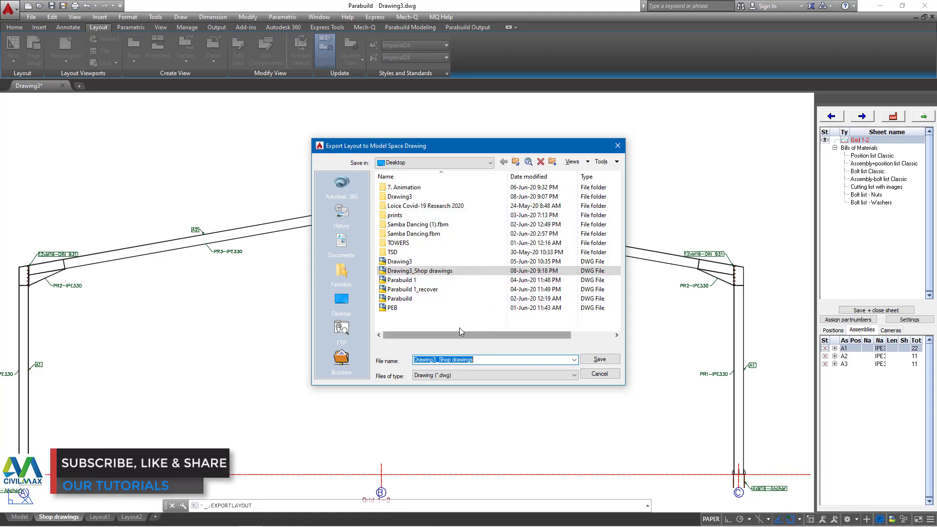
Step: Save the export as Front Elev.dwg on the Desktop and open it, dismissing the plugin alert
click(342, 300)
click(486, 362)
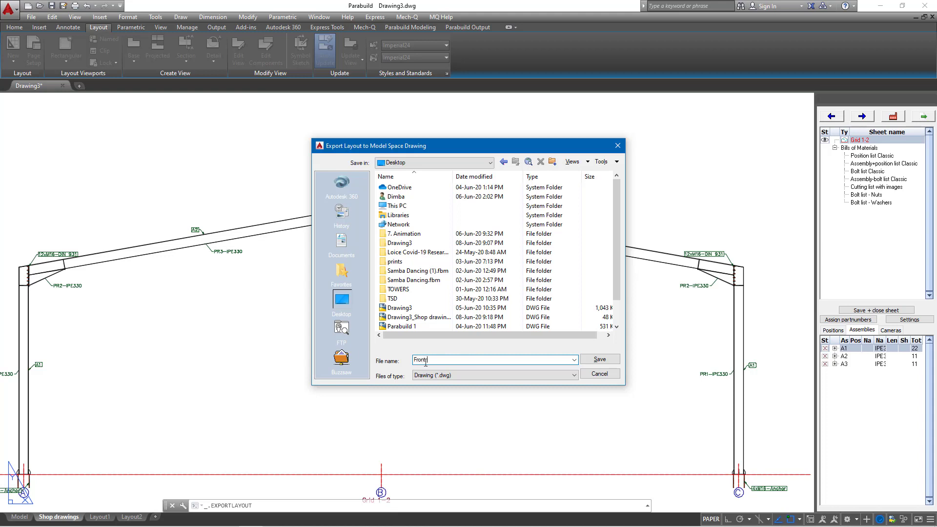
text(El)
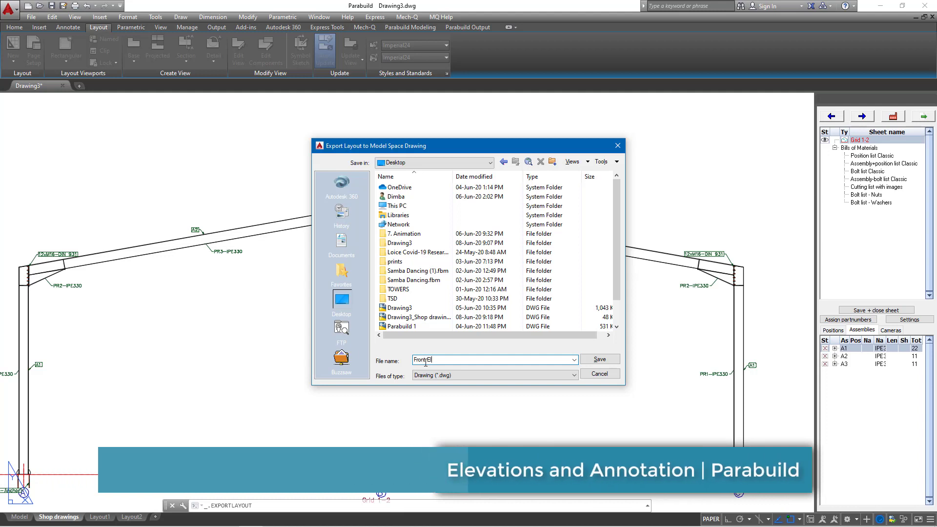
text(ev)
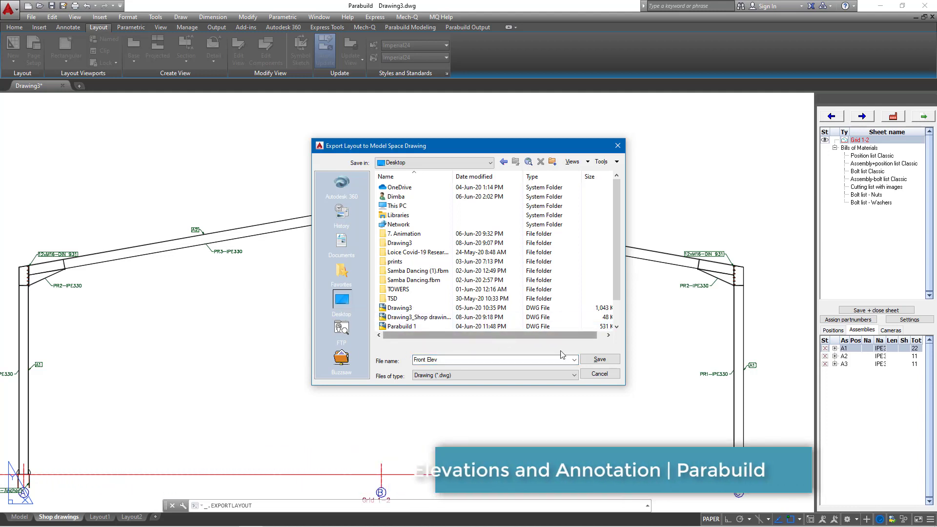
click(600, 359)
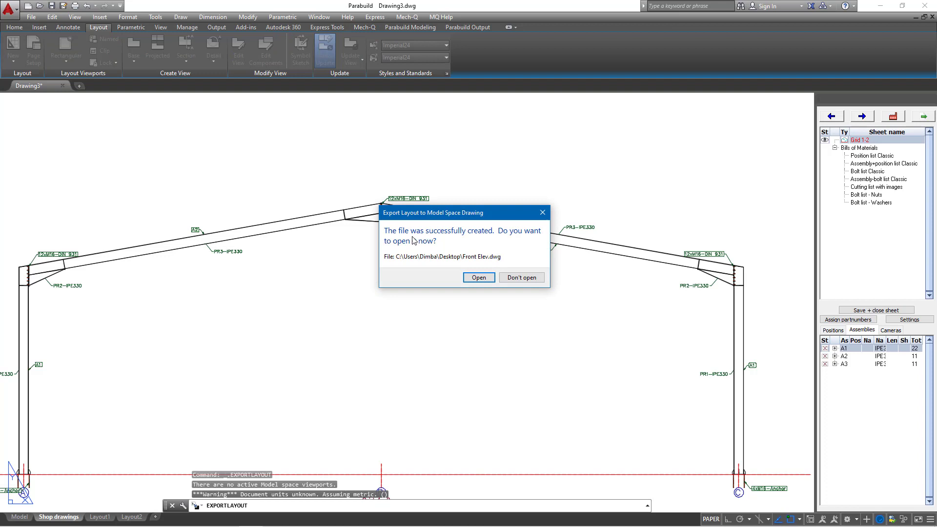
click(479, 277)
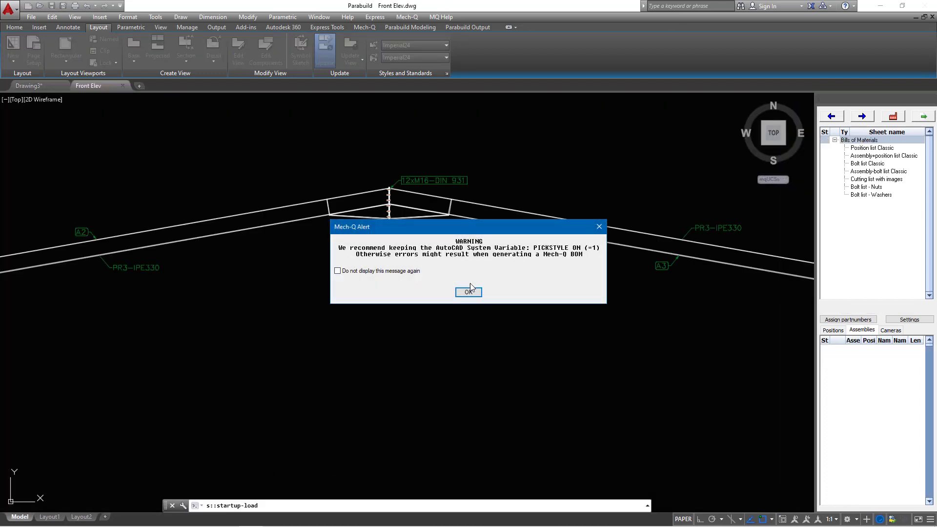
click(468, 292)
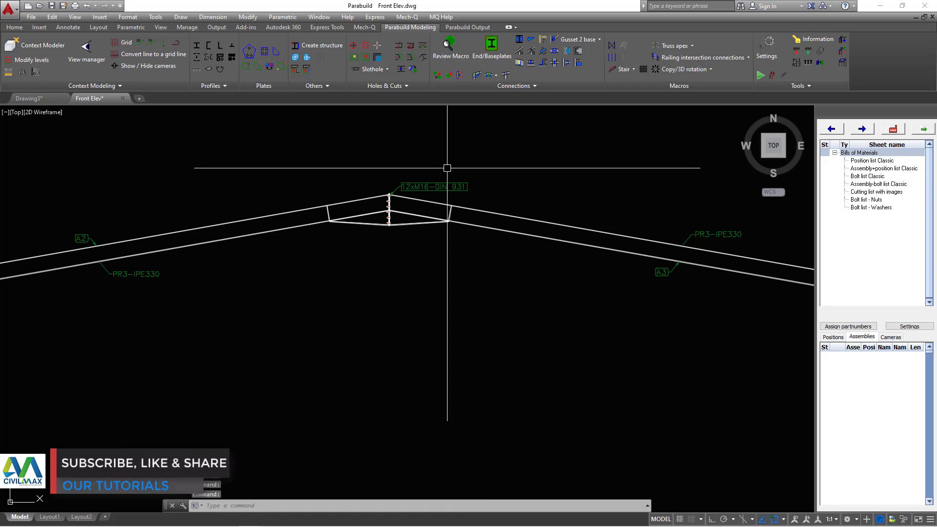
scroll(463, 180, down, 3)
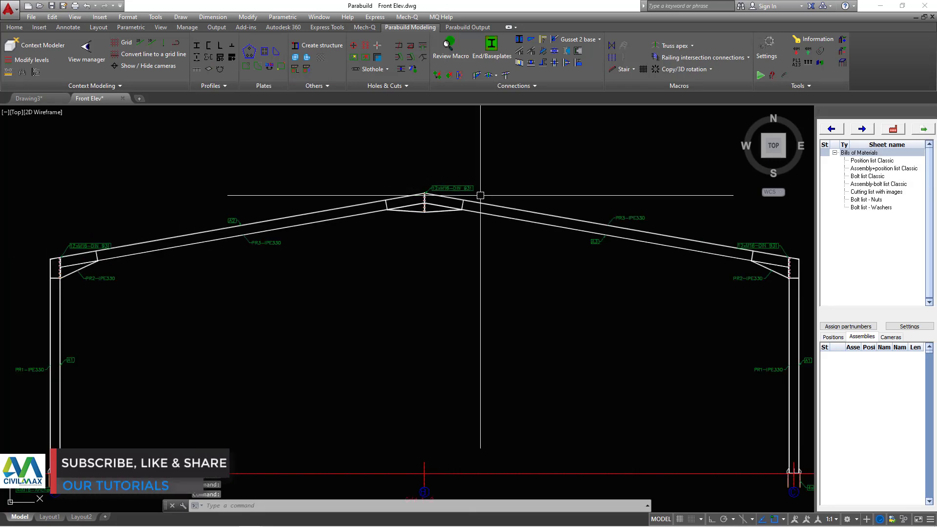
scroll(67, 260, up, 6)
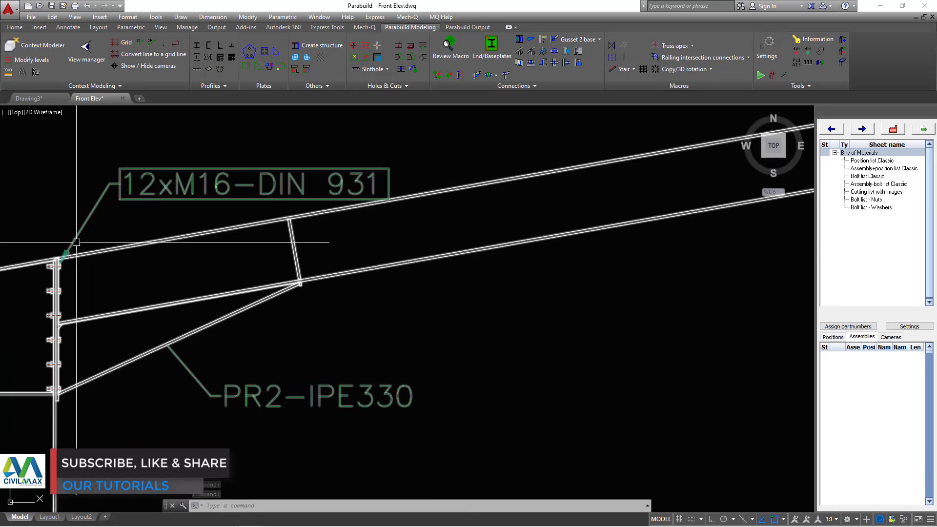
scroll(182, 239, down, 3)
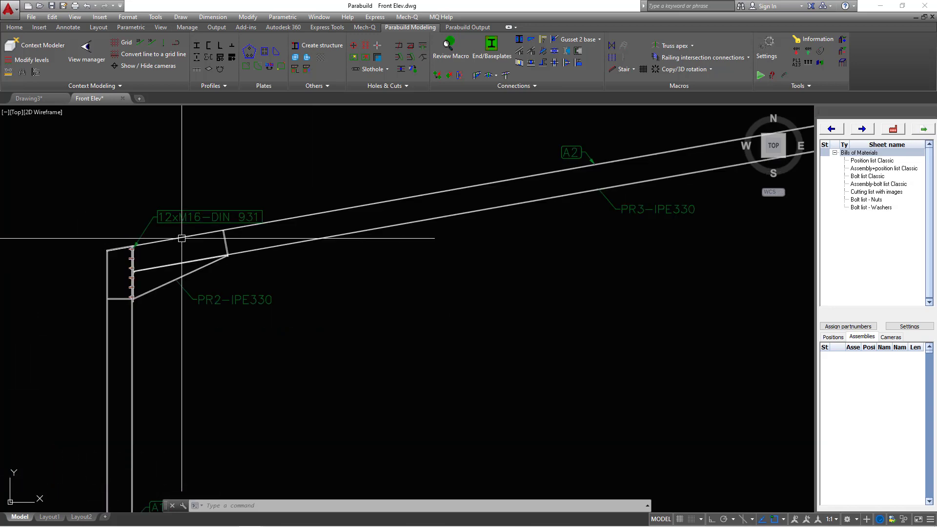
scroll(182, 238, up, 6)
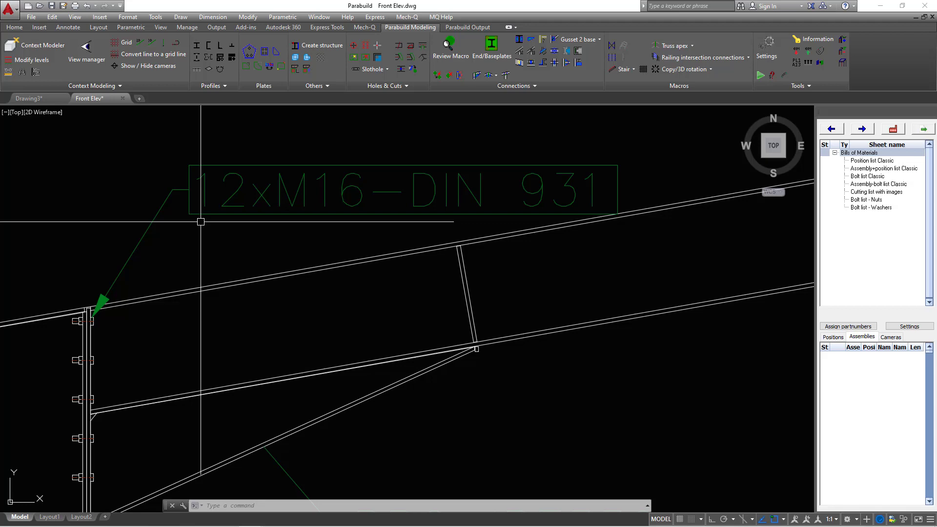
scroll(202, 252, down, 4)
scroll(204, 241, up, 5)
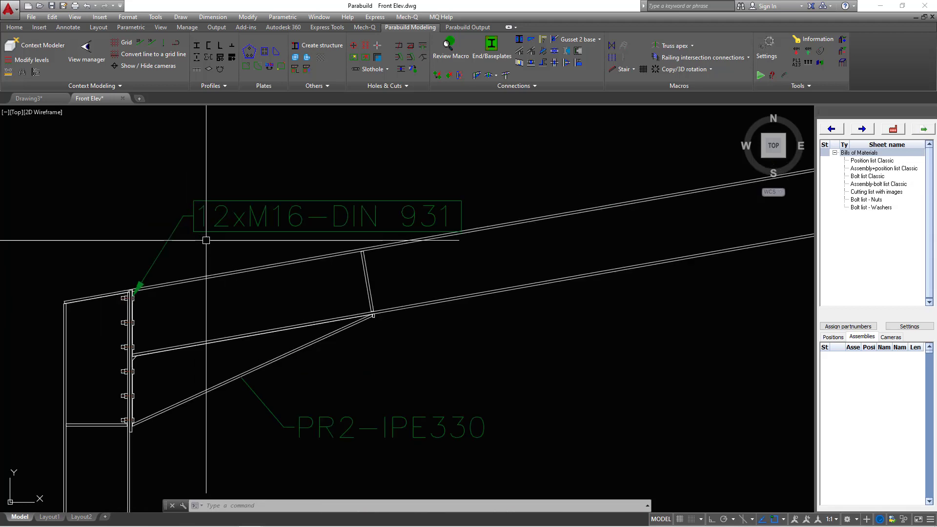
scroll(205, 232, down, 6)
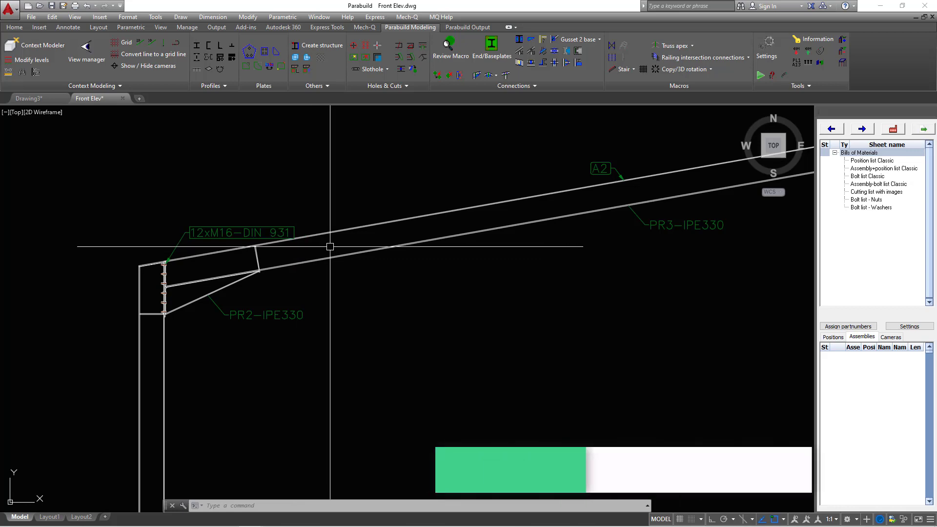
scroll(204, 307, up, 2)
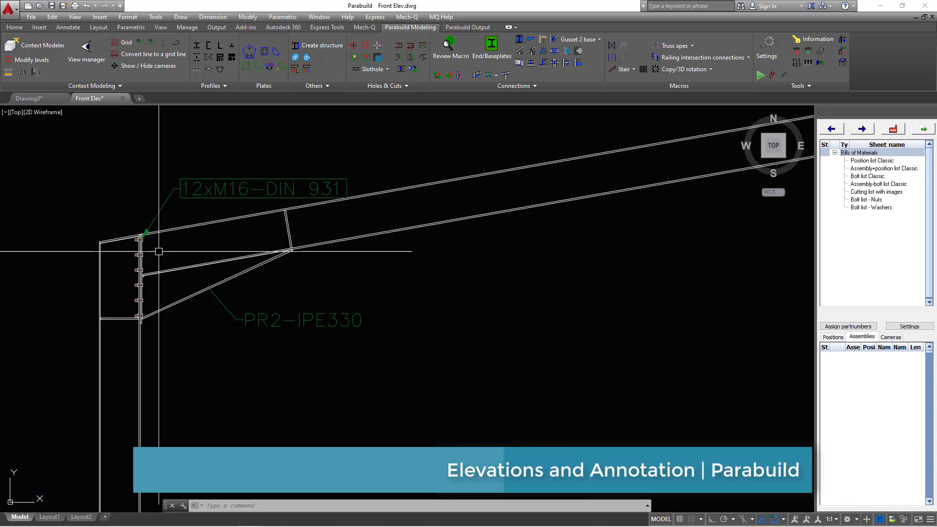
scroll(182, 204, up, 3)
scroll(167, 189, up, 3)
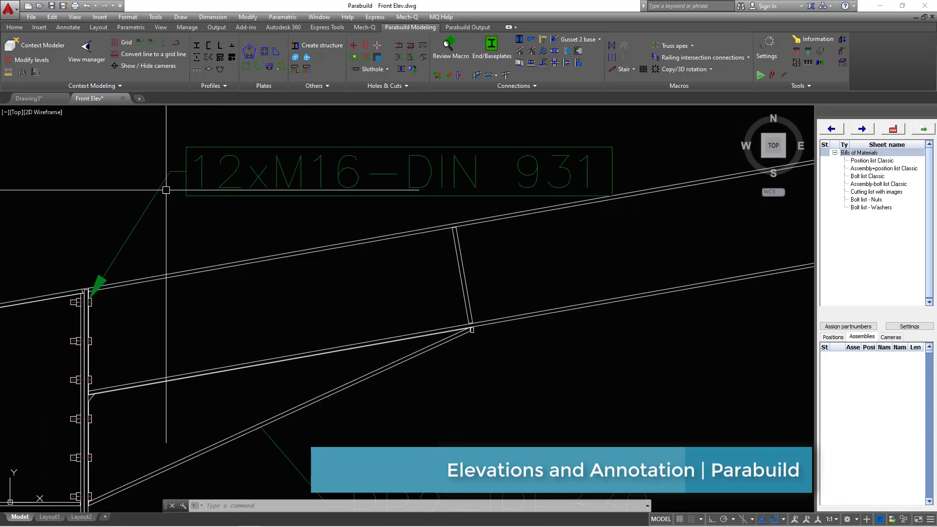
scroll(119, 243, down, 1)
scroll(119, 243, down, 8)
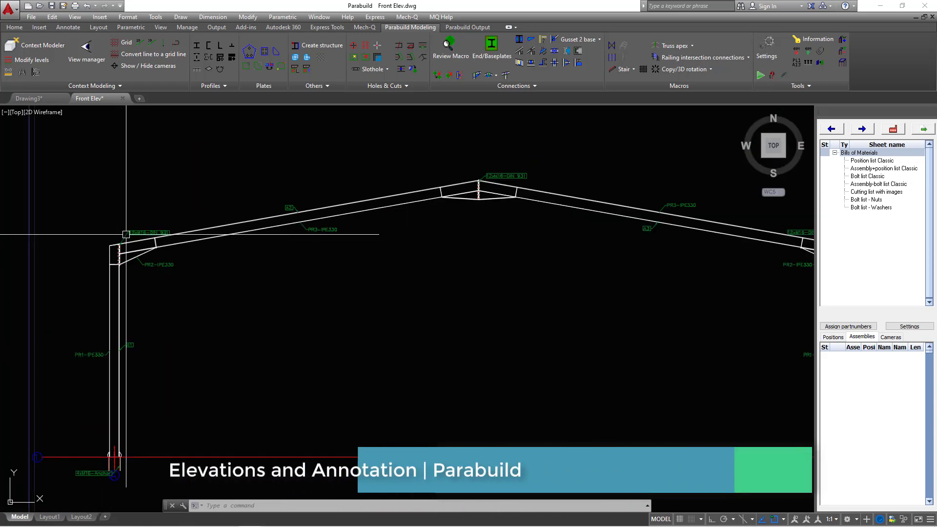
scroll(179, 249, down, 5)
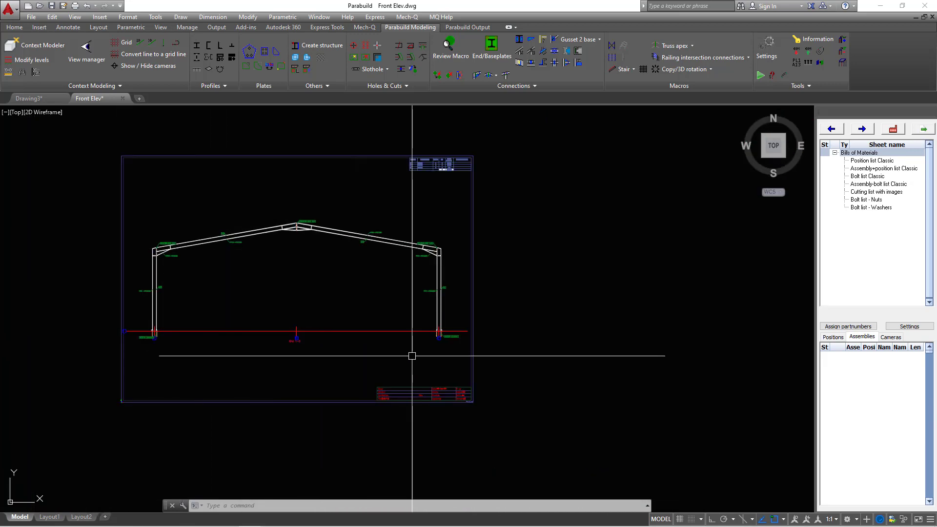
scroll(165, 335, up, 4)
scroll(131, 362, up, 3)
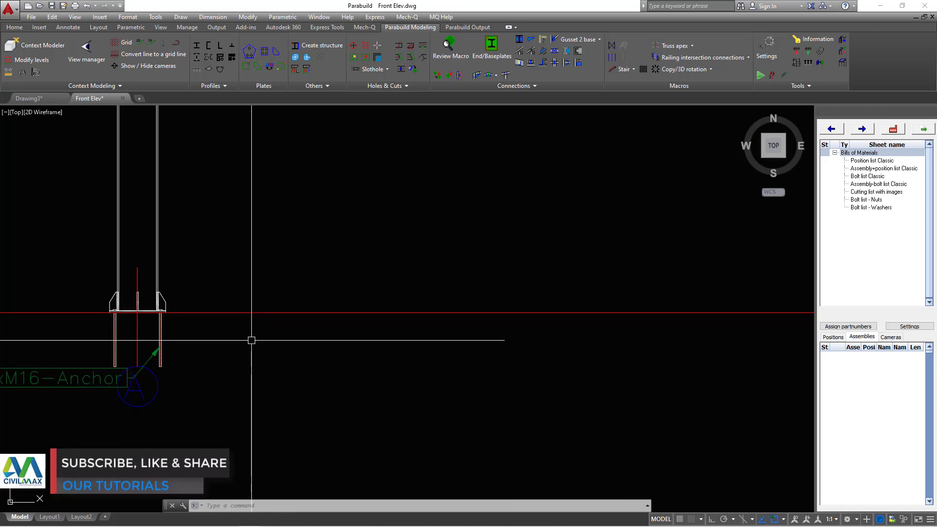
scroll(251, 340, down, 3)
scroll(153, 360, up, 3)
click(273, 283)
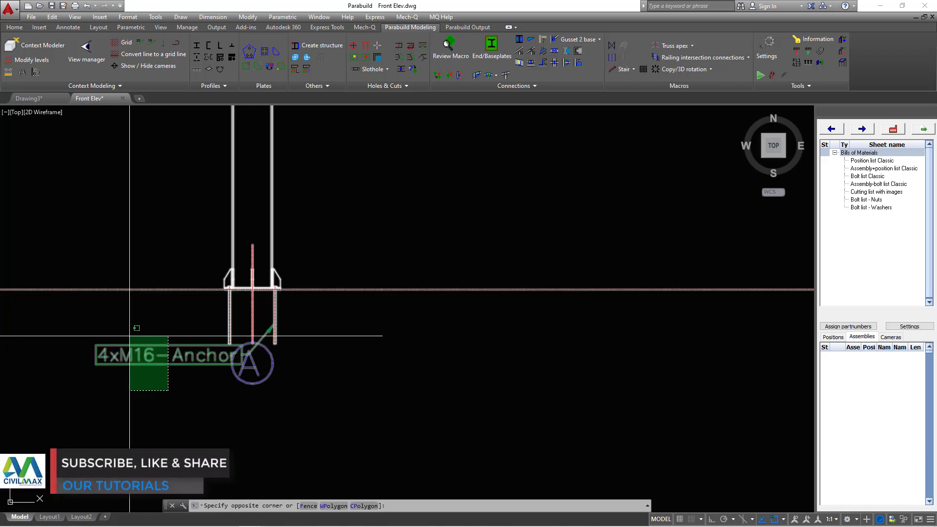
scroll(140, 342, down, 3)
scroll(136, 383, down, 3)
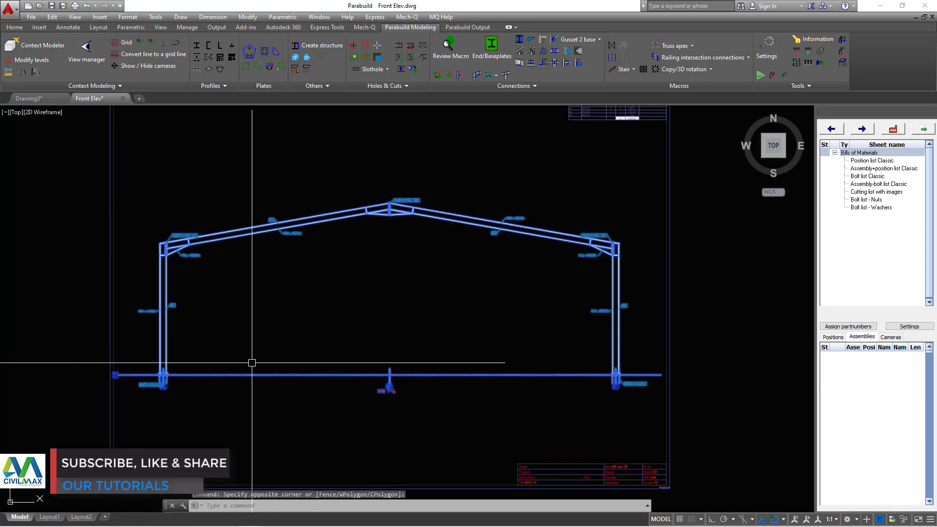
scroll(635, 272, up, 2)
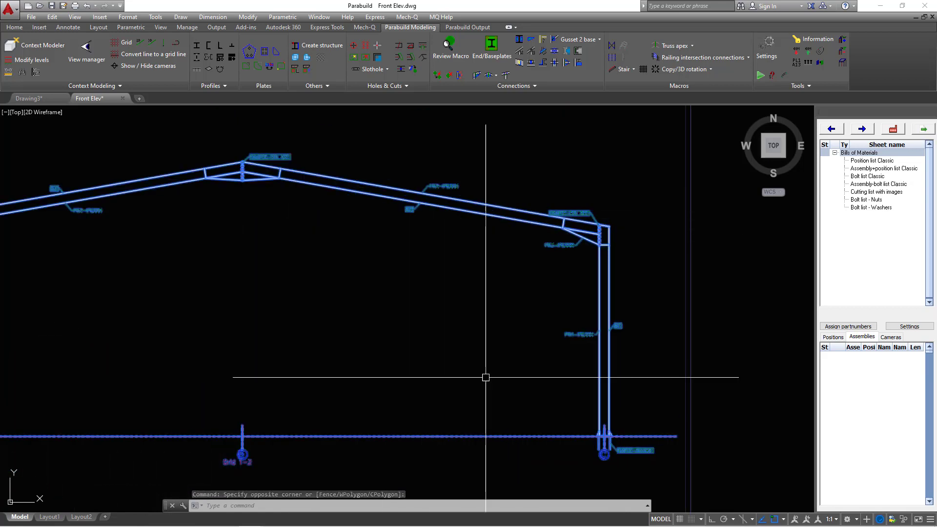
scroll(504, 246, down, 3)
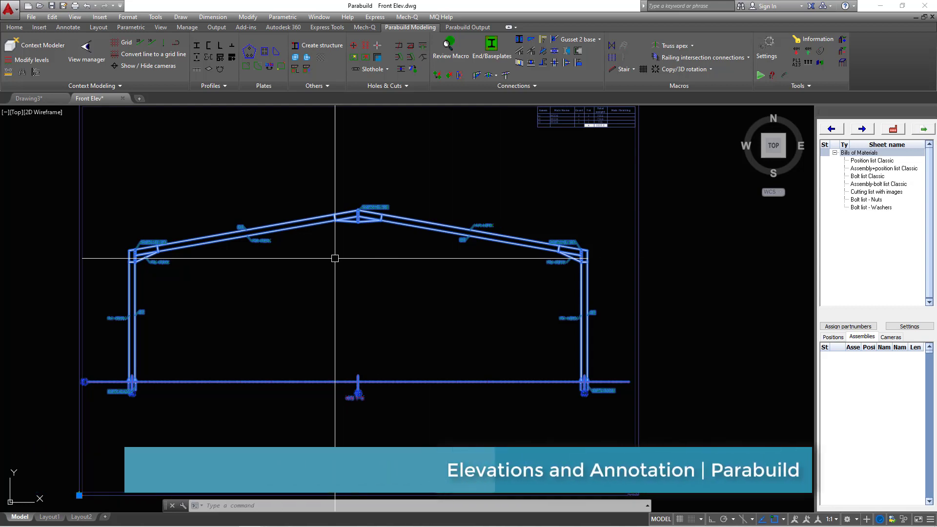
key(Escape)
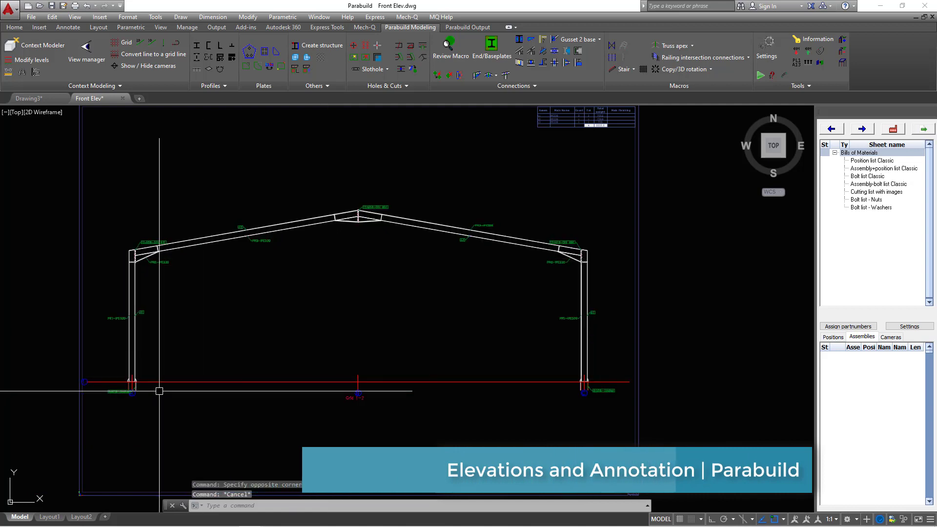
scroll(144, 392, up, 4)
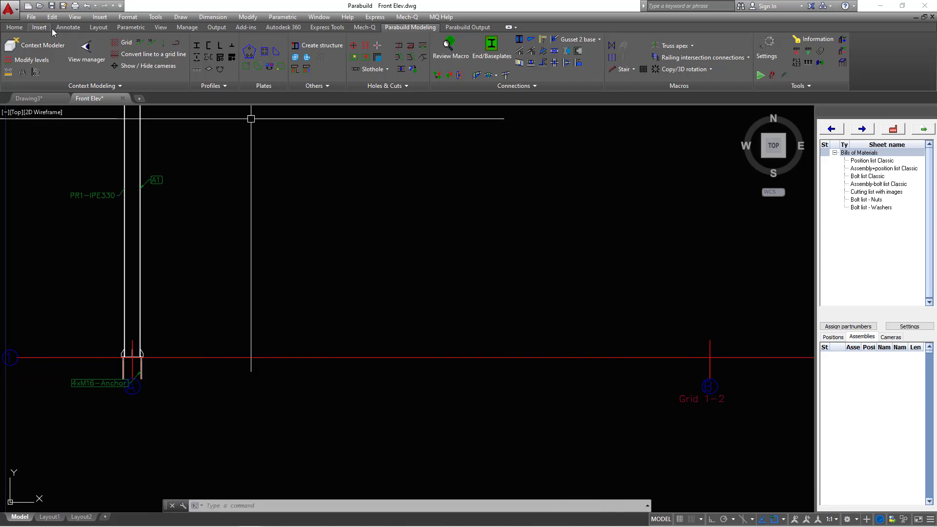
Step: Add a 12000 linear dimension from the left column base to the Grid 1-2 line, placed below
click(67, 27)
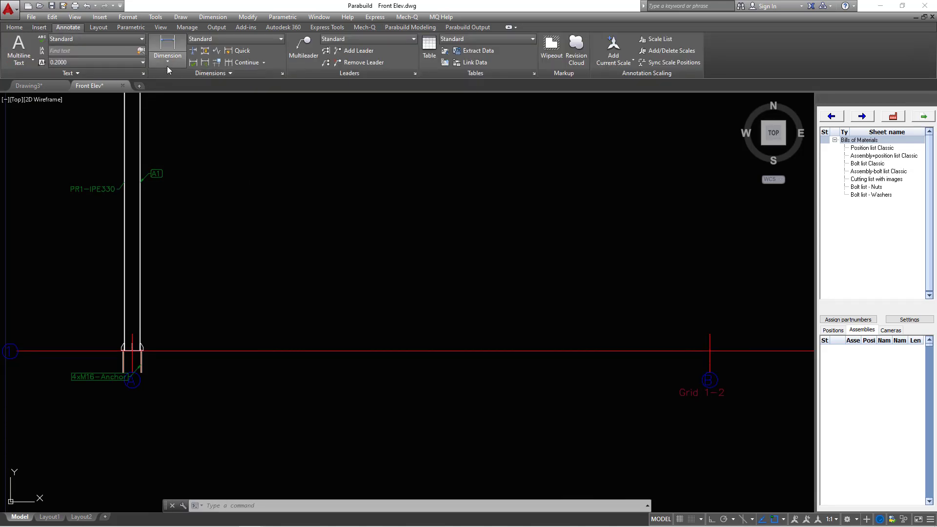
click(167, 61)
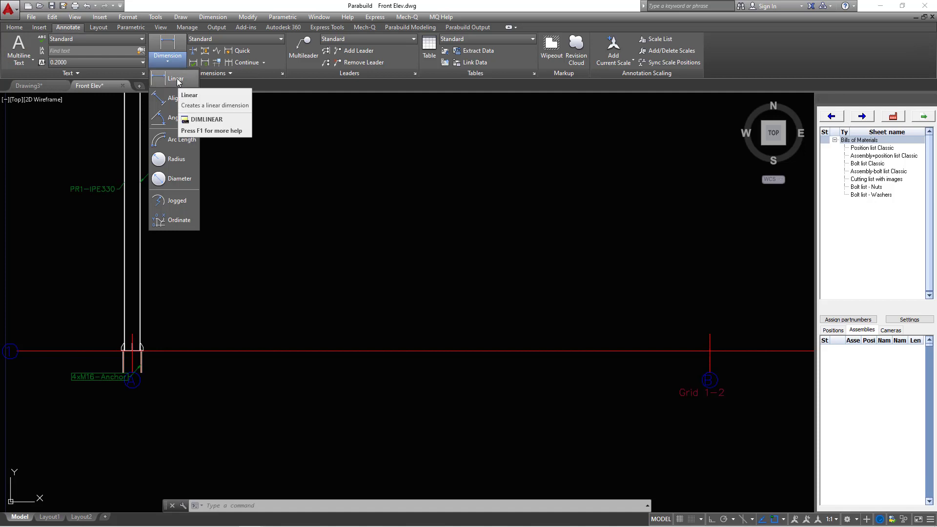
click(176, 79)
scroll(119, 374, up, 5)
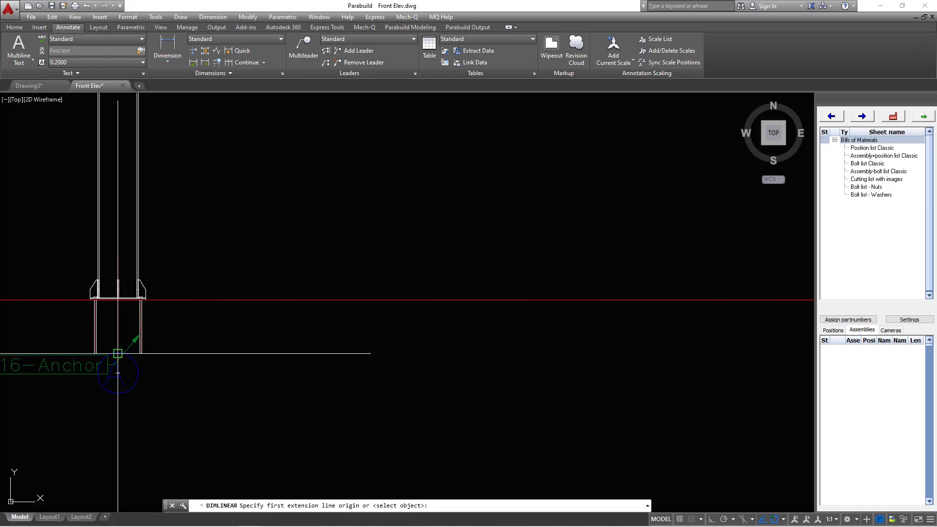
click(117, 353)
scroll(444, 373, down, 5)
scroll(433, 335, up, 4)
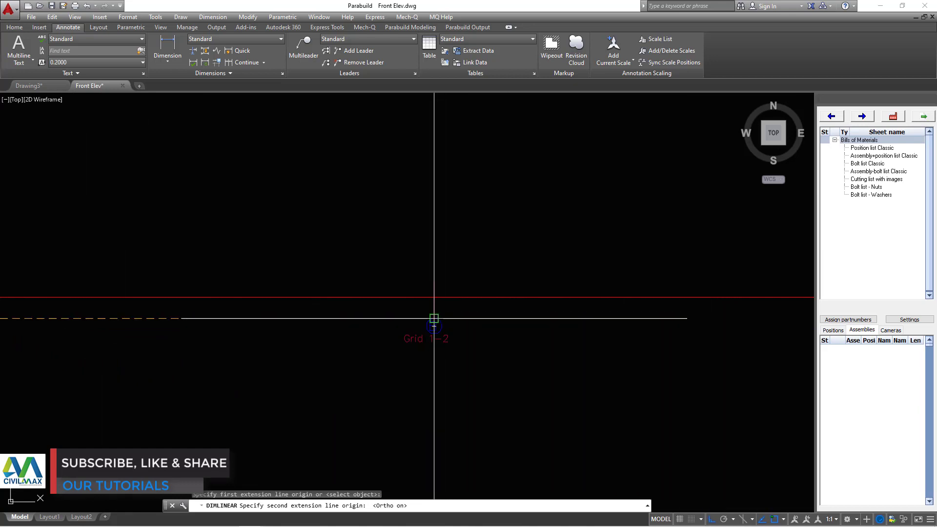
click(434, 326)
scroll(434, 326, down, 5)
scroll(349, 339, up, 4)
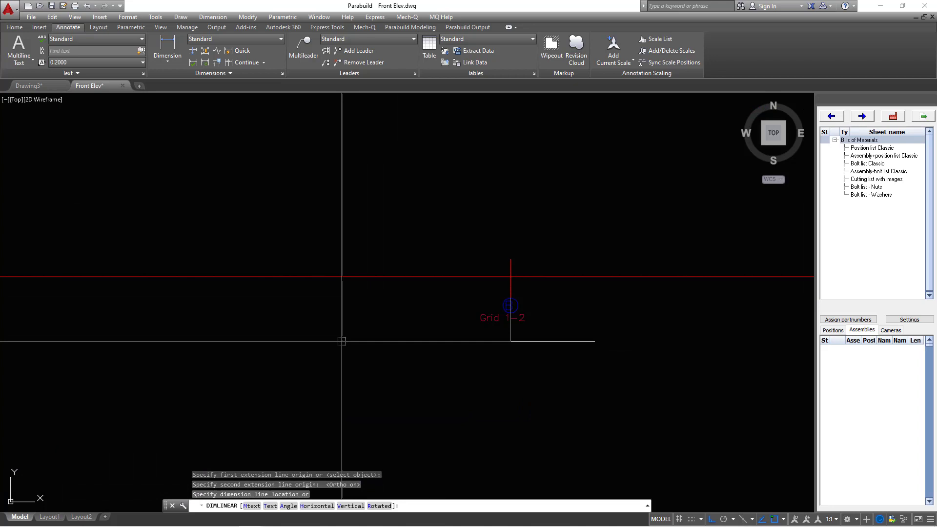
click(341, 335)
scroll(373, 349, down, 4)
scroll(344, 332, up, 5)
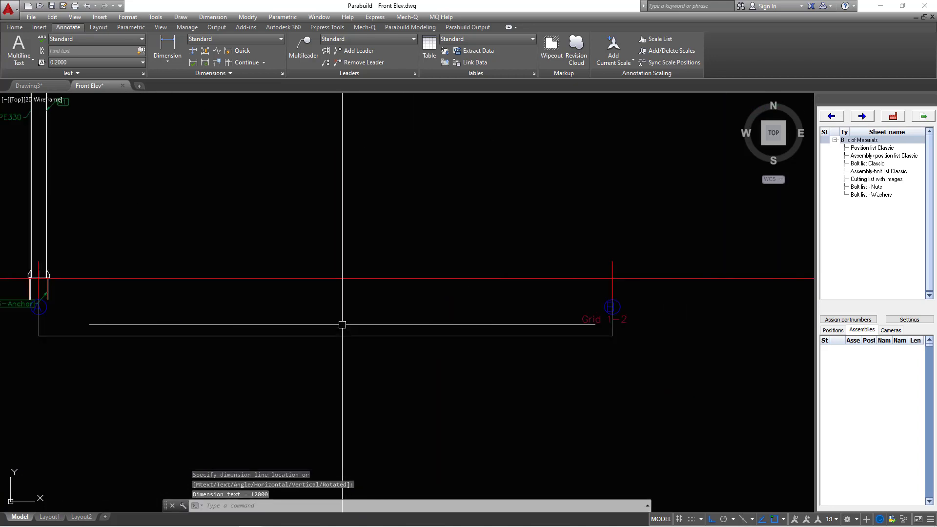
Step: Modify the Standard dimension style, giving its text a height of 250
text(d)
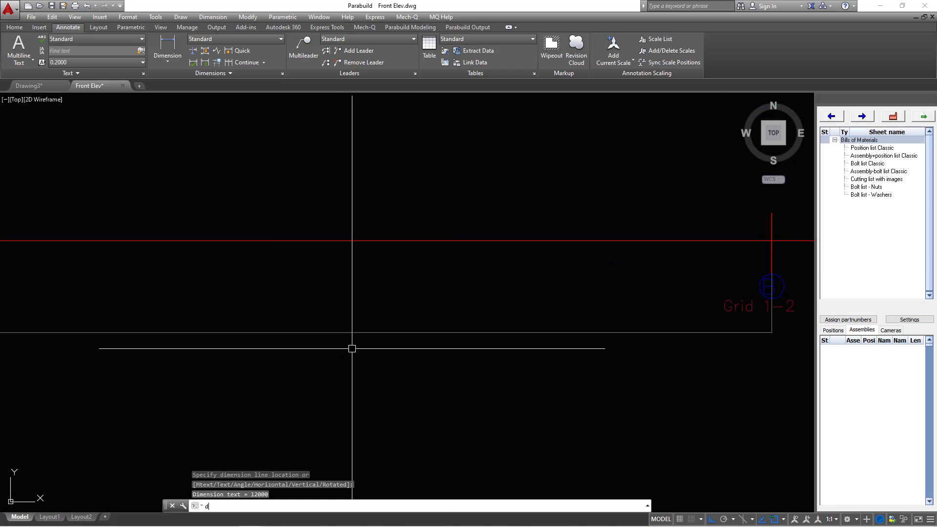
key(Return)
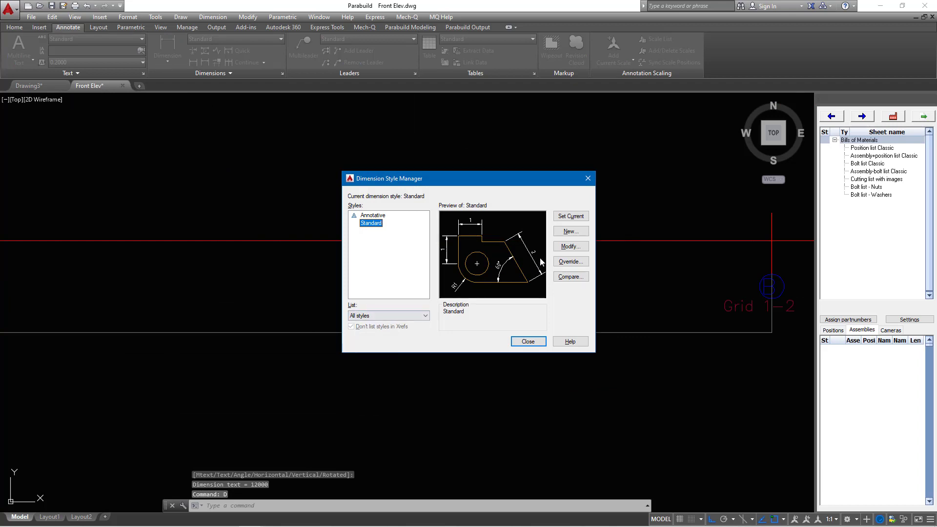
click(571, 248)
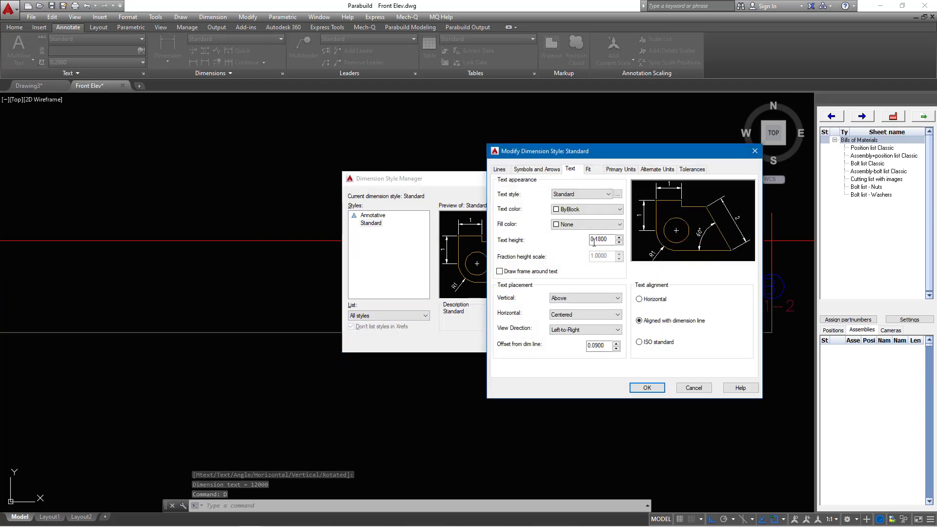
drag(607, 239, 581, 241)
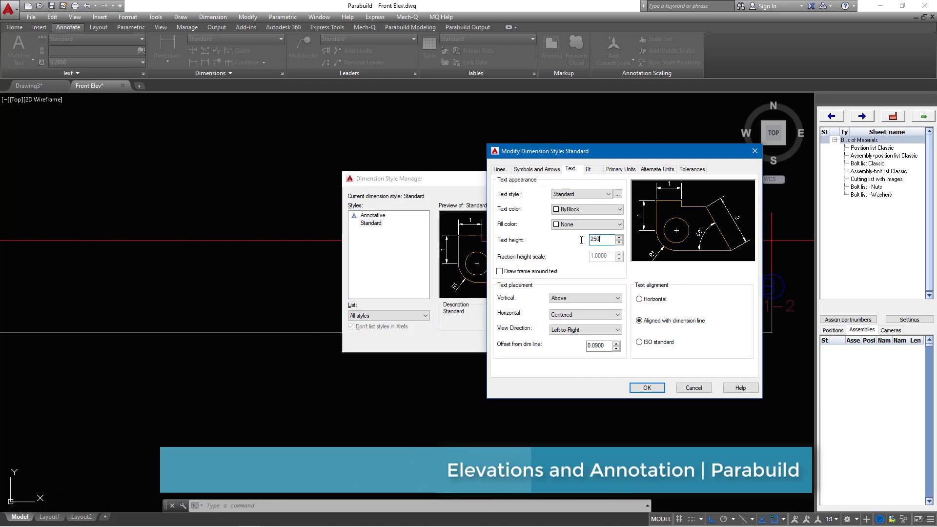
text(250)
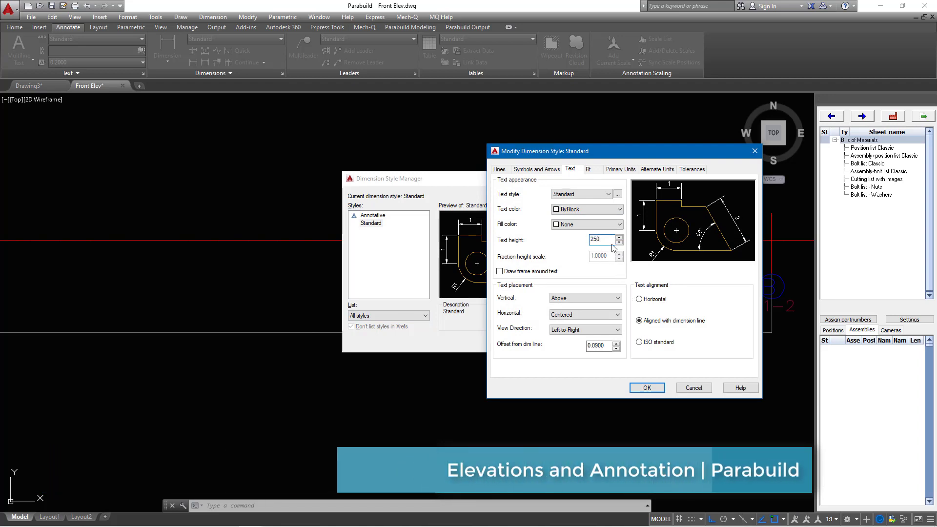
click(607, 345)
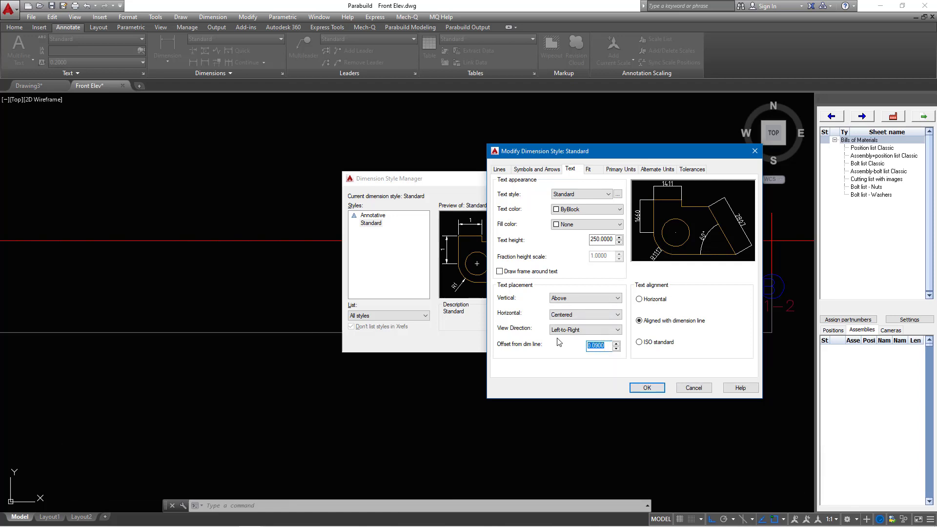
click(611, 239)
Step: Set the extension beyond dimension lines and the offset from origin to 50
click(500, 170)
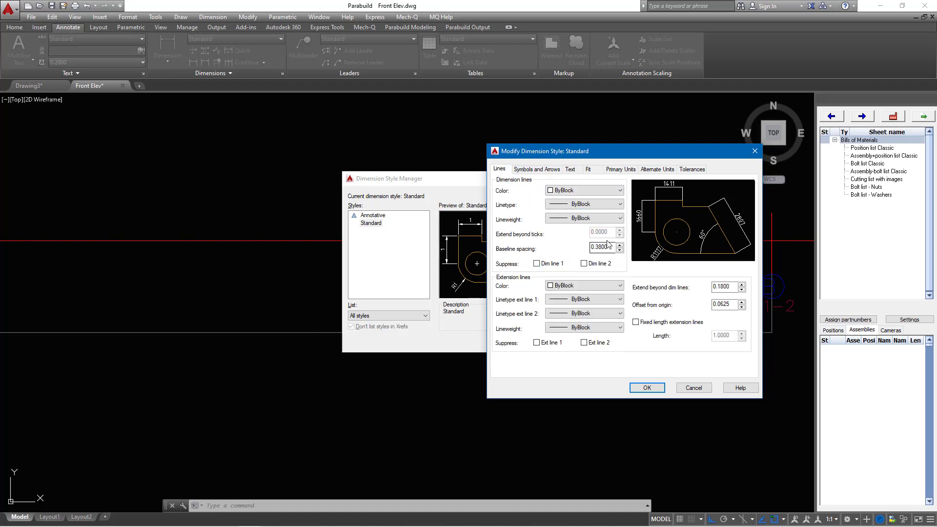
drag(608, 246, 593, 247)
click(732, 288)
text(50)
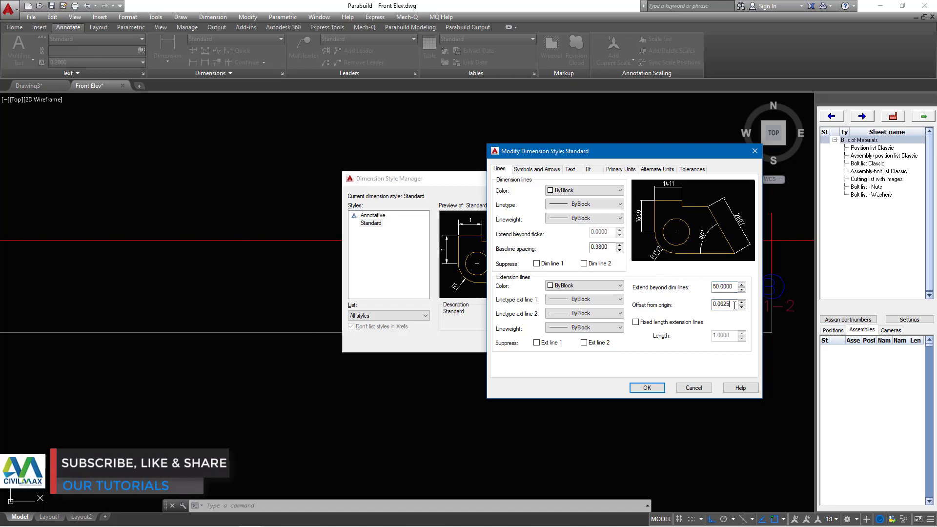
drag(735, 306, 713, 307)
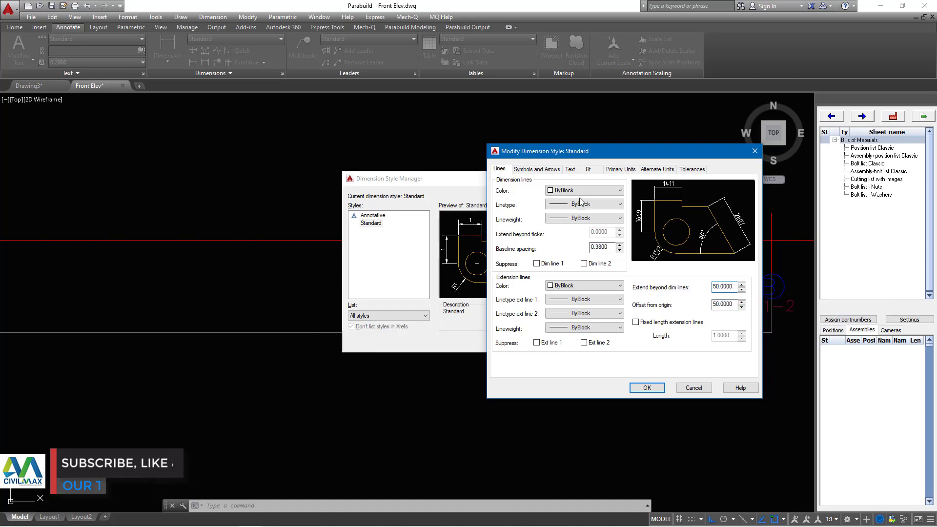
Step: Make both arrowheads Oblique with arrow size 150 and apply the changes to Standard
click(541, 171)
click(589, 200)
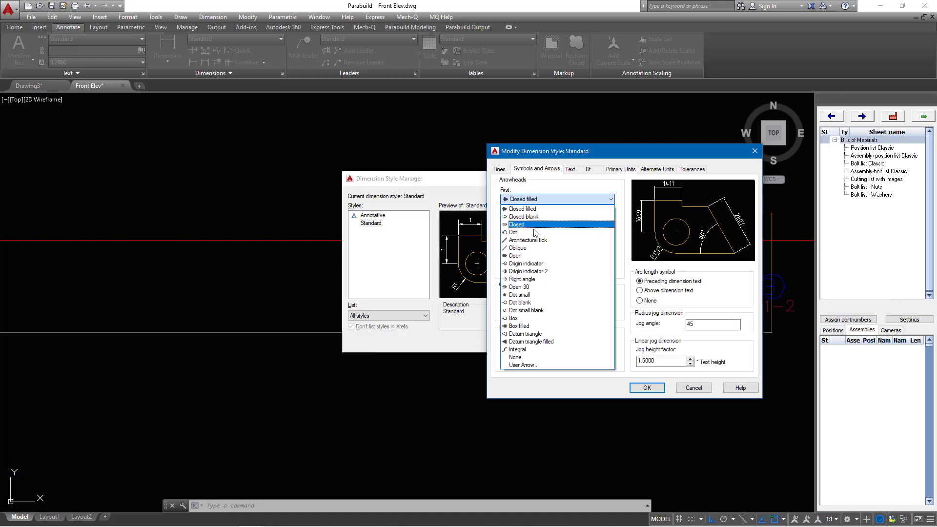
click(518, 248)
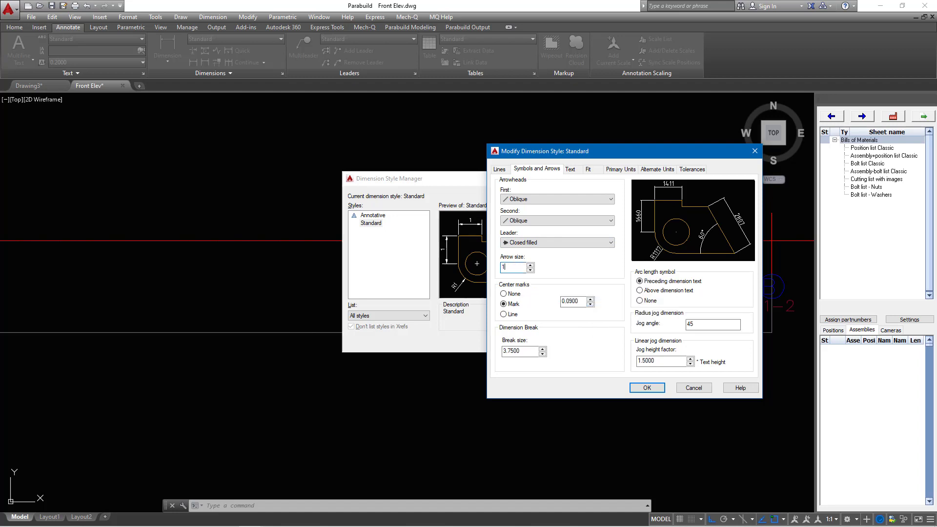
click(589, 304)
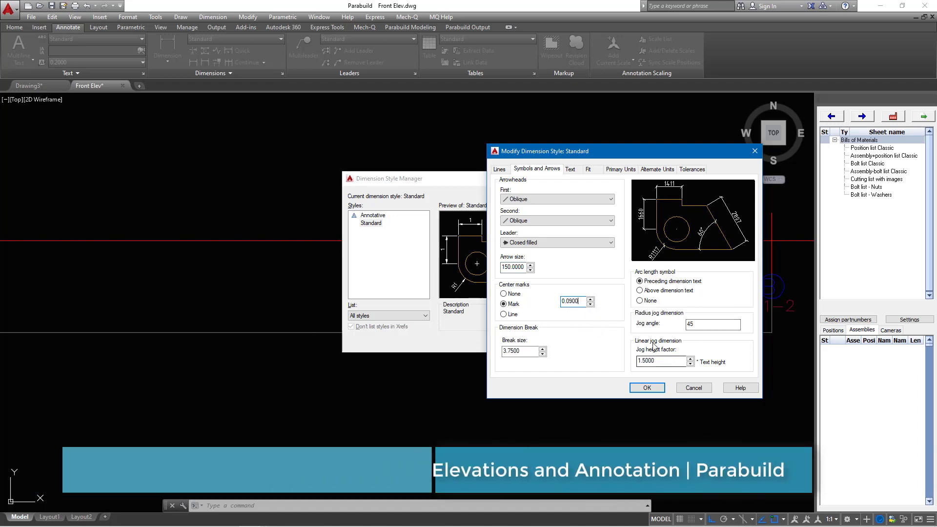
click(571, 170)
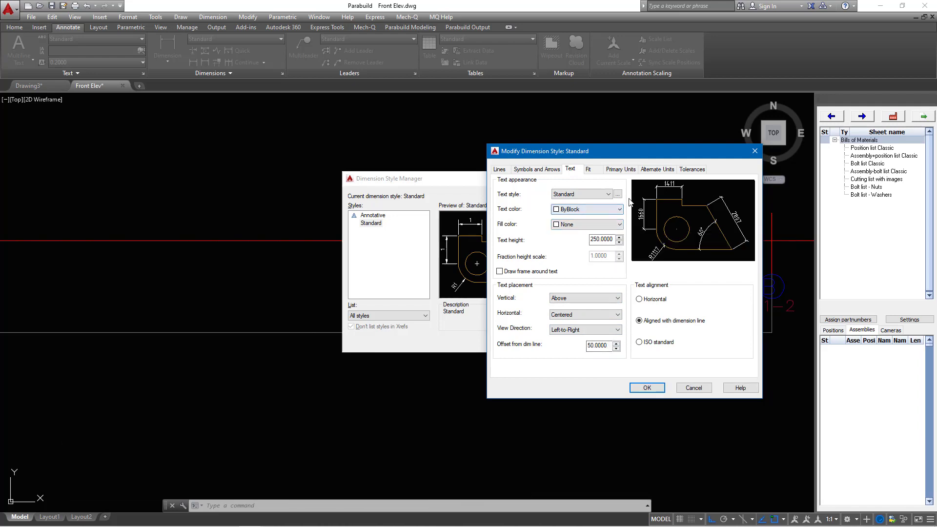
click(645, 388)
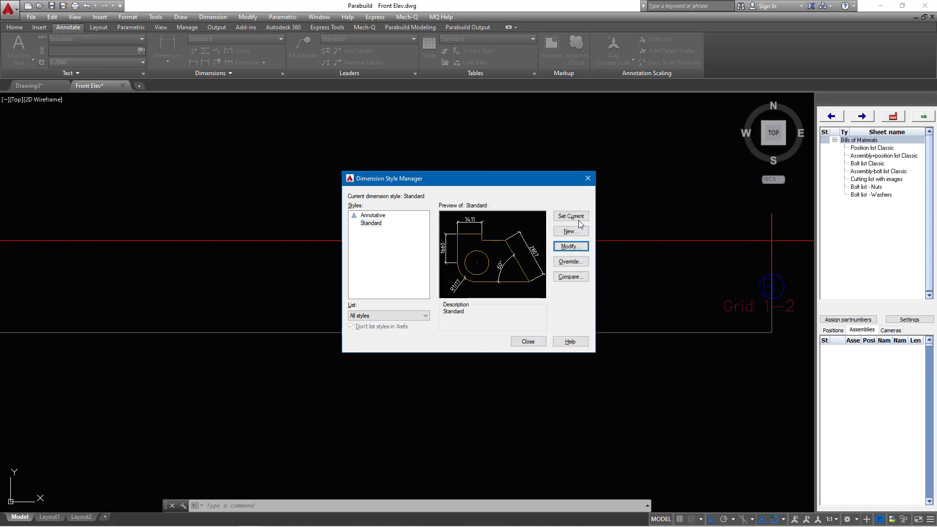
Step: Close the dimension style settings and reopen the Standard style for editing with D
click(528, 342)
scroll(536, 335, down, 4)
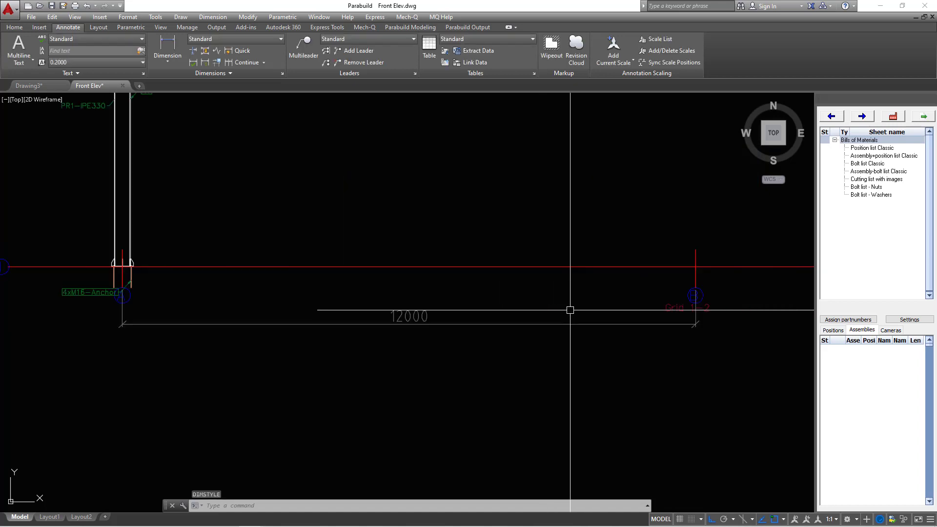
scroll(490, 312, up, 4)
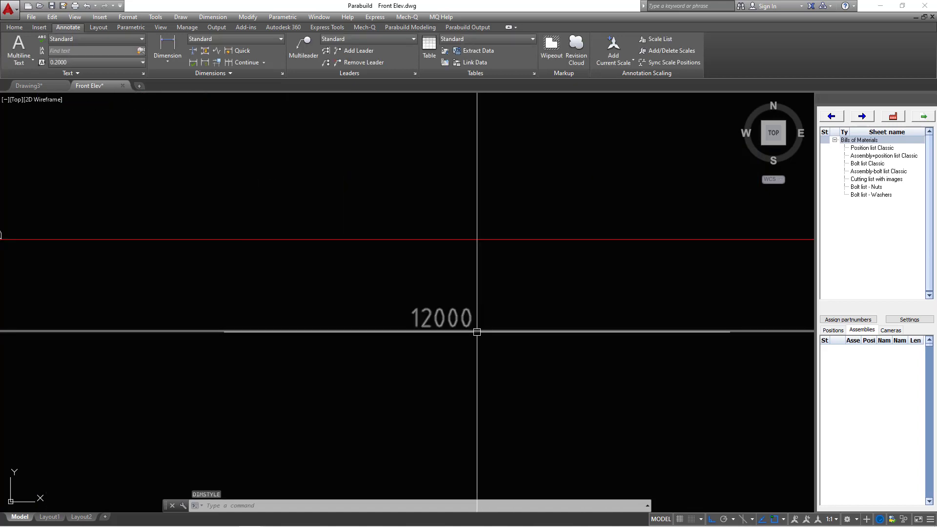
text(D)
key(Return)
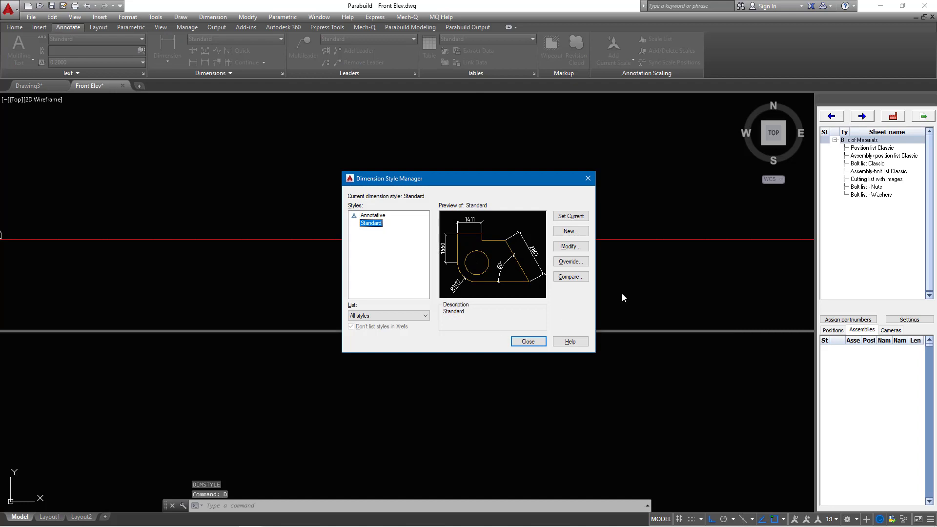
click(571, 247)
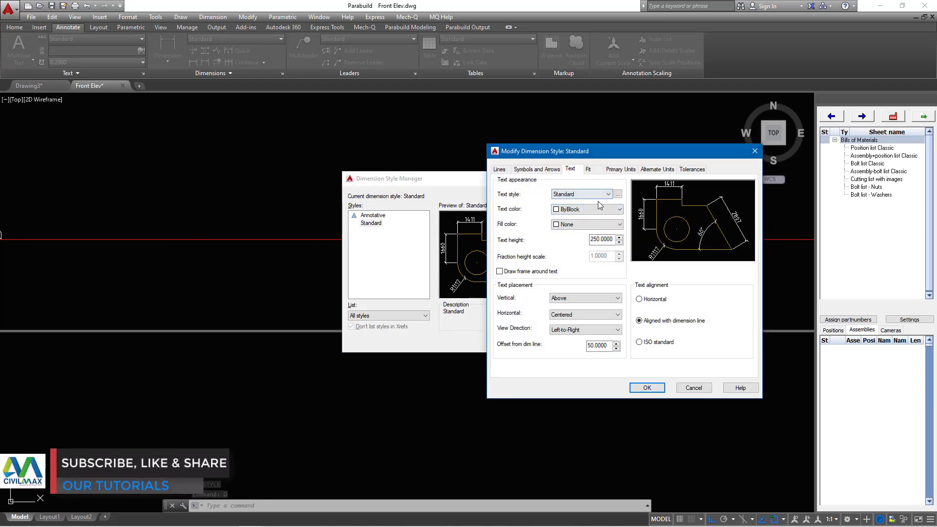
Step: Set the Standard style's dimension line and extension line colours to White
click(499, 170)
click(610, 191)
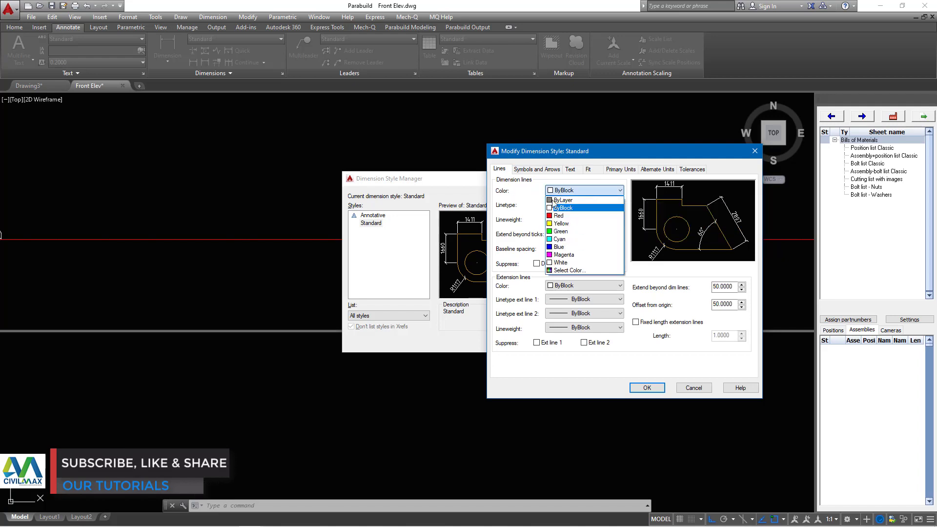
click(567, 264)
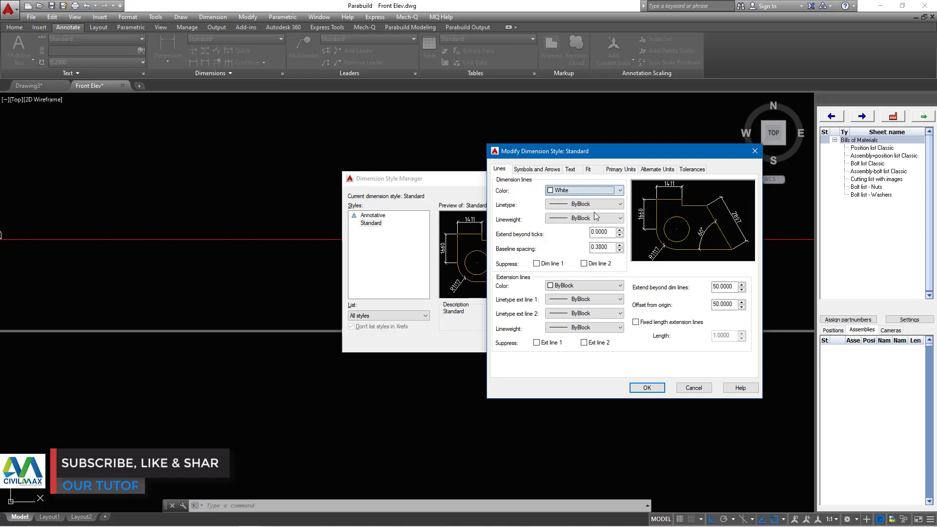
click(601, 286)
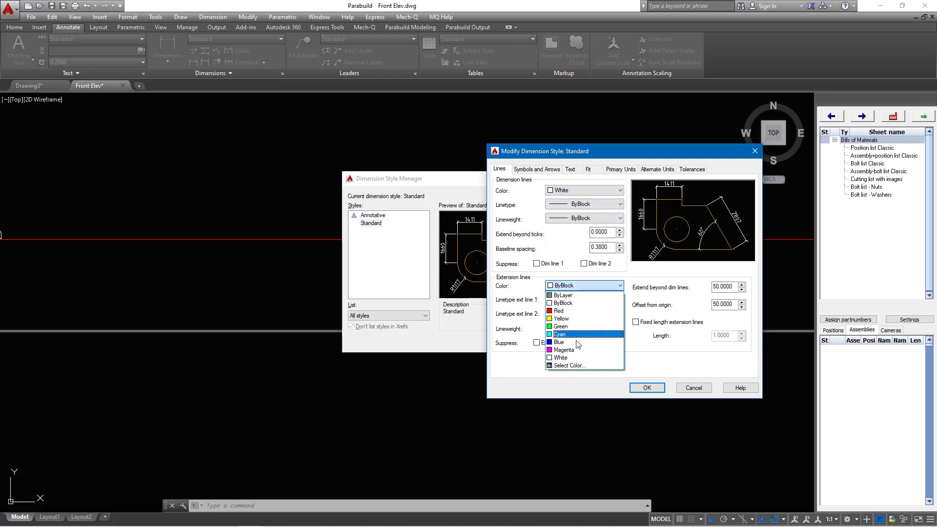
click(563, 358)
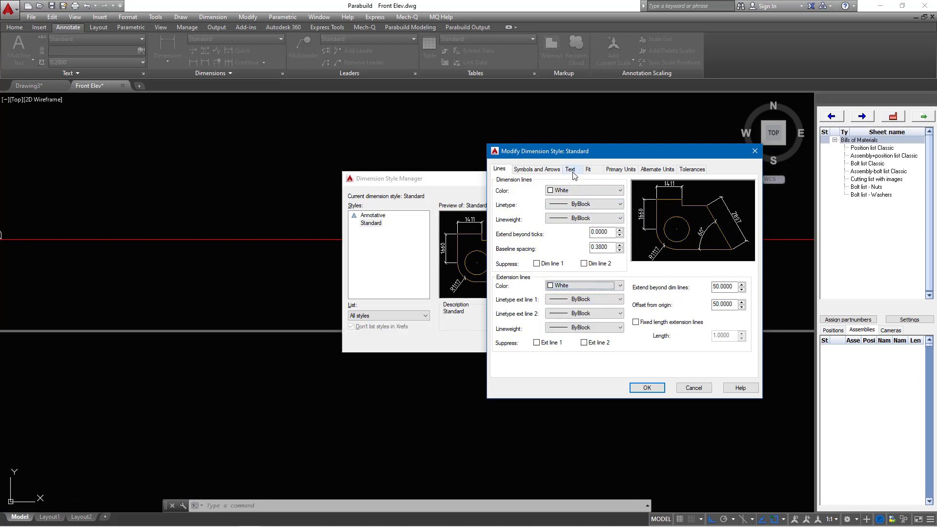
Step: Make the dimension text White, review Symbols and Arrows, and accept the style changes
click(571, 171)
click(619, 209)
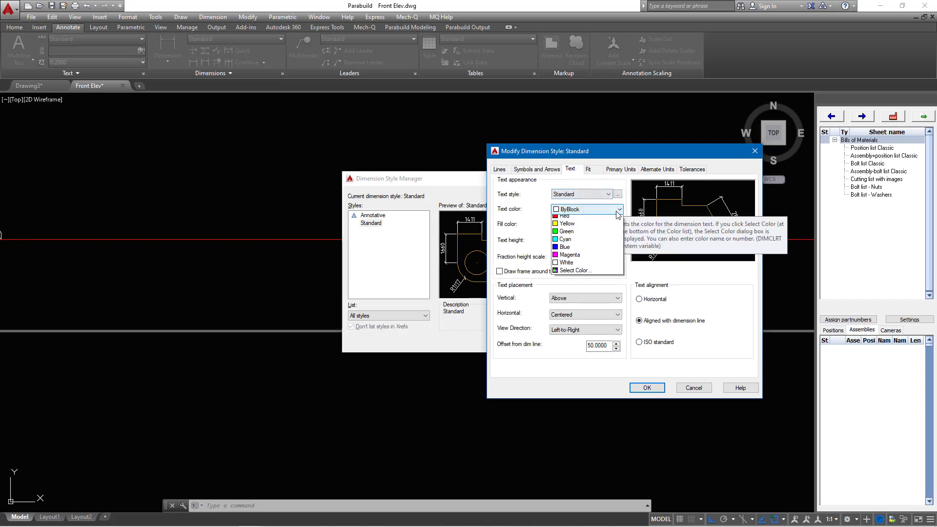
click(571, 285)
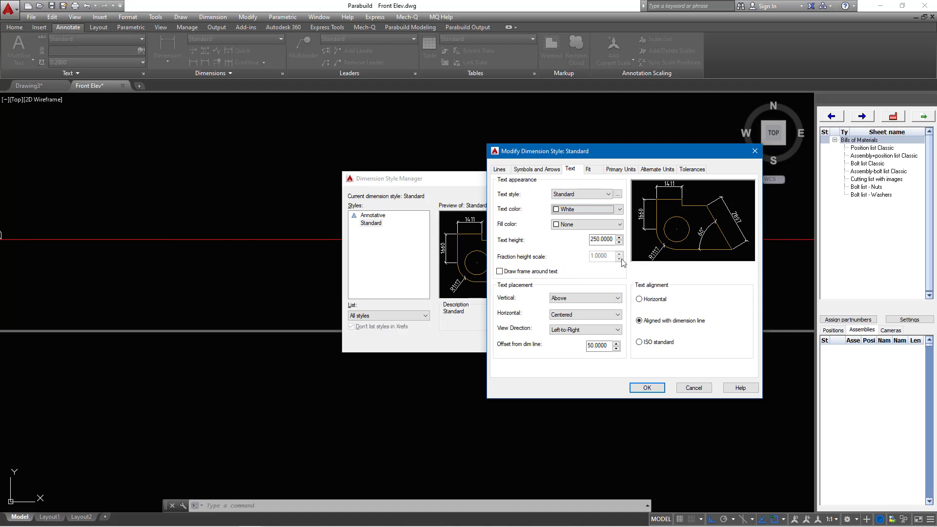
click(555, 171)
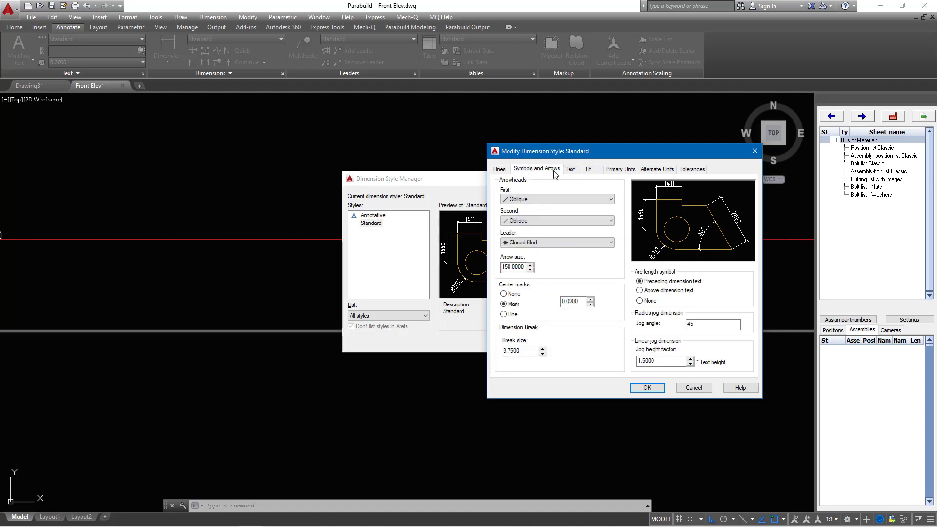
click(645, 389)
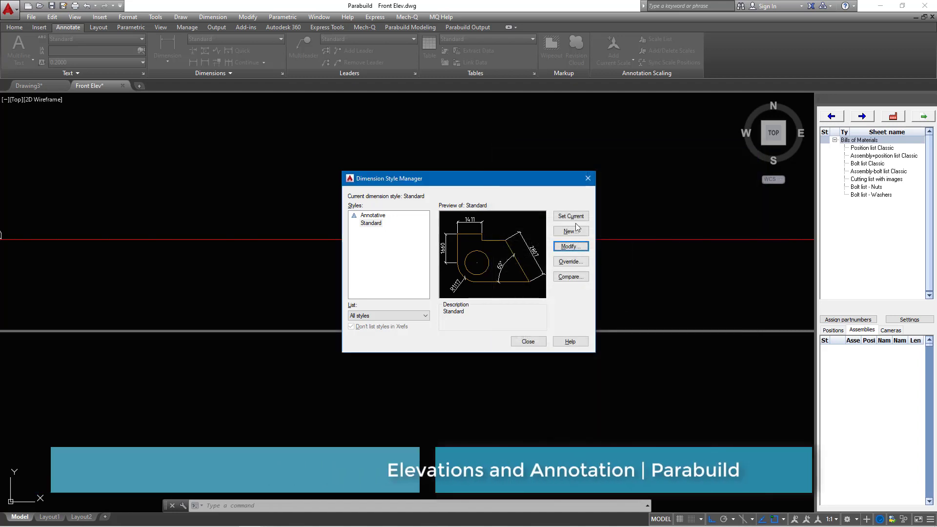
Step: Close the style manager and add a 12000 linear dimension from Grid 1-2 to the right column
click(529, 341)
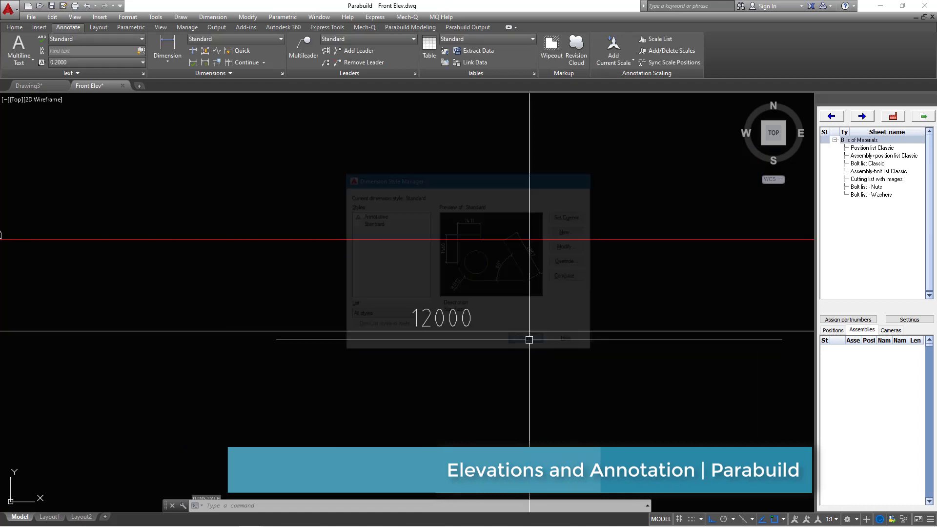
scroll(488, 327, down, 2)
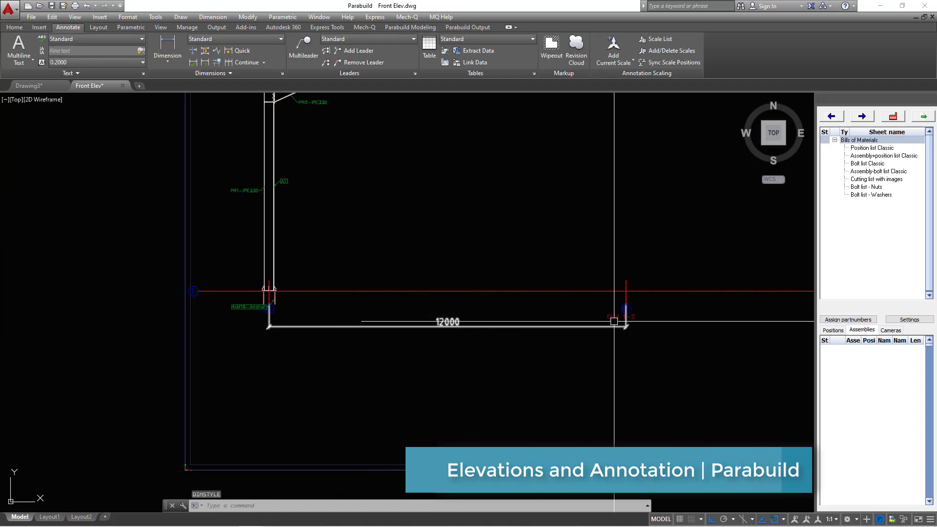
click(168, 46)
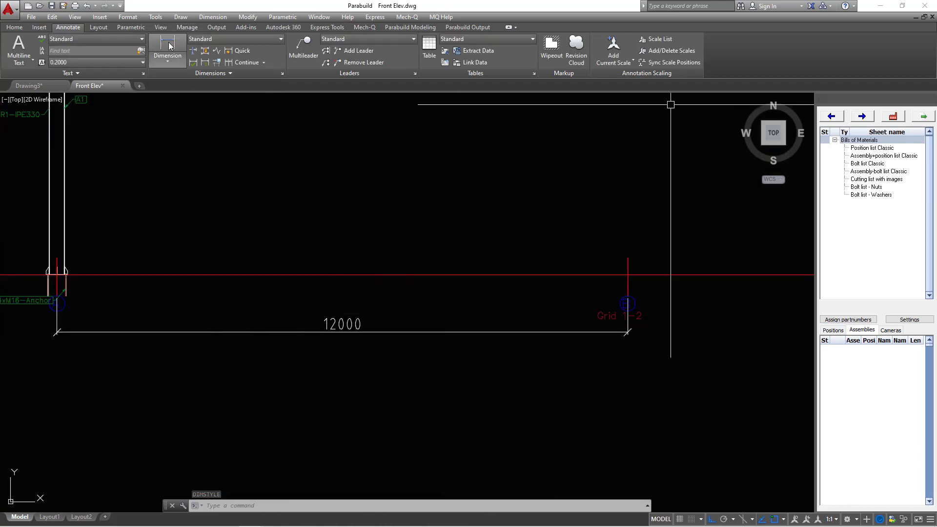
scroll(630, 308, up, 4)
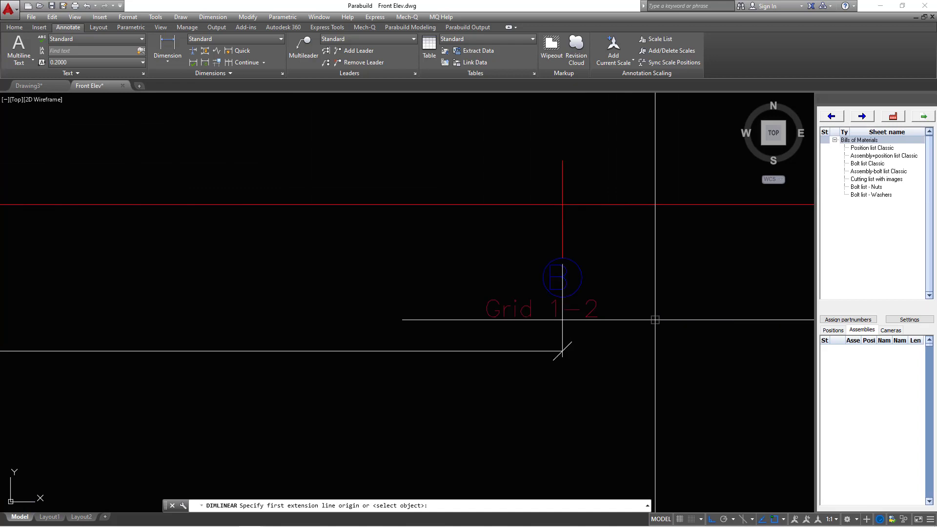
click(562, 257)
scroll(562, 258, down, 3)
scroll(611, 306, up, 4)
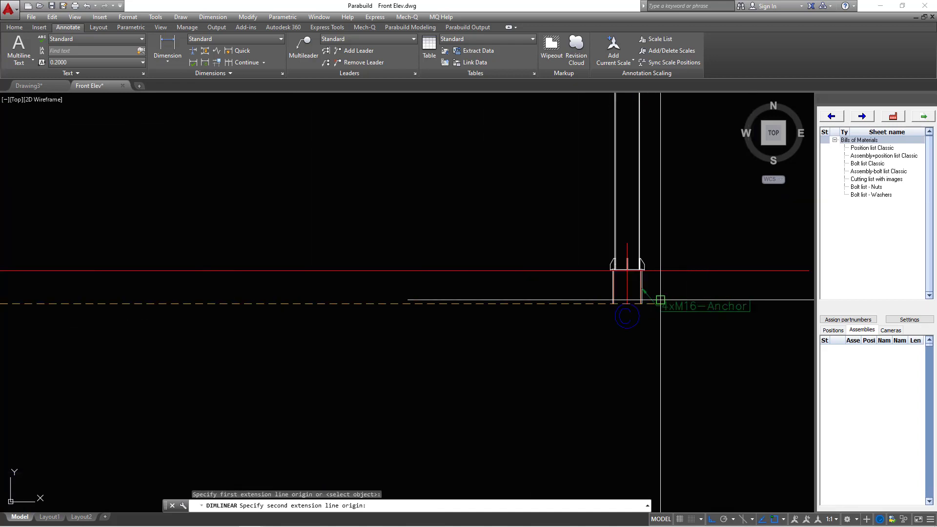
click(554, 310)
scroll(555, 309, down, 5)
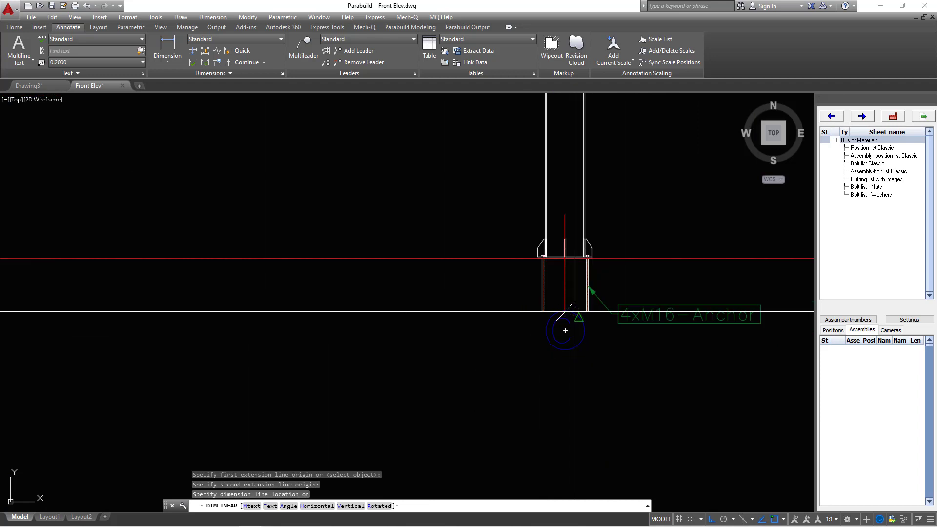
scroll(78, 322, up, 5)
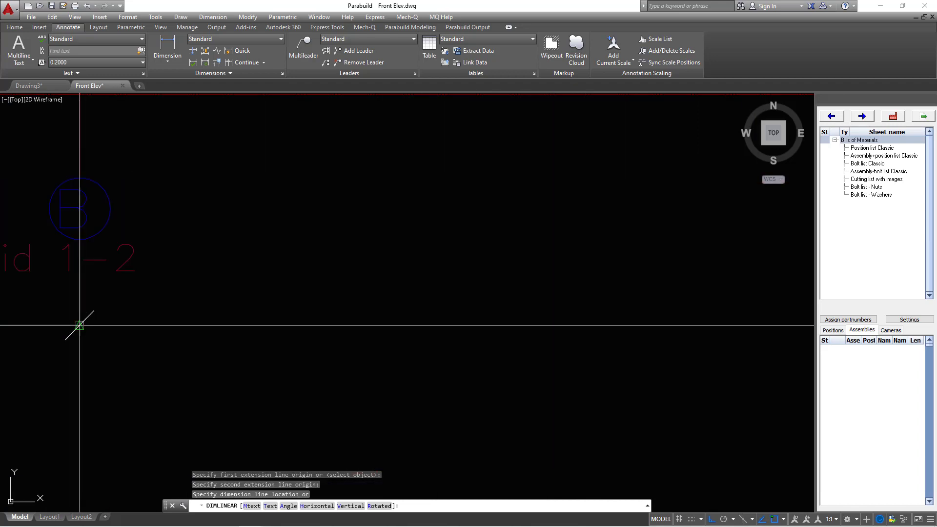
click(125, 307)
Step: Add an overall 24000 dimension between both column bases, placed below the 12000 spans
right_click(321, 214)
click(356, 218)
scroll(259, 305, down, 5)
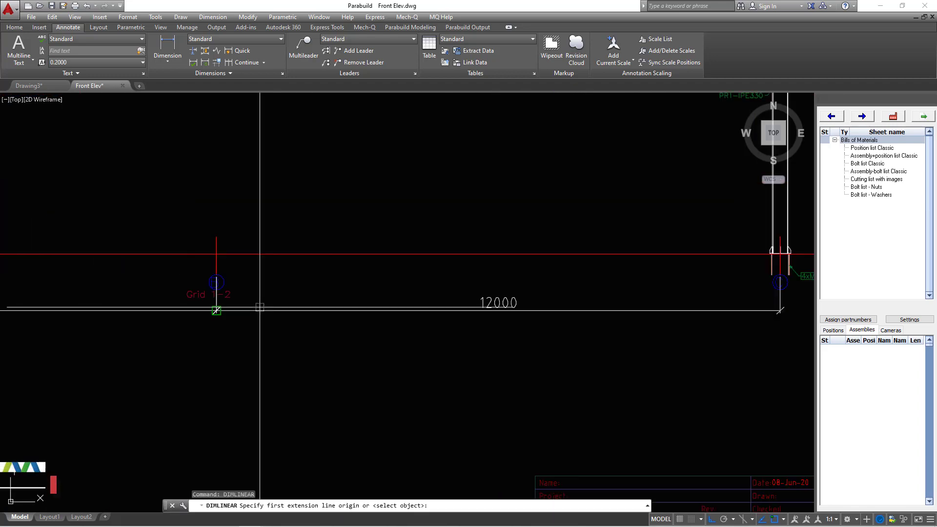
scroll(735, 279, up, 5)
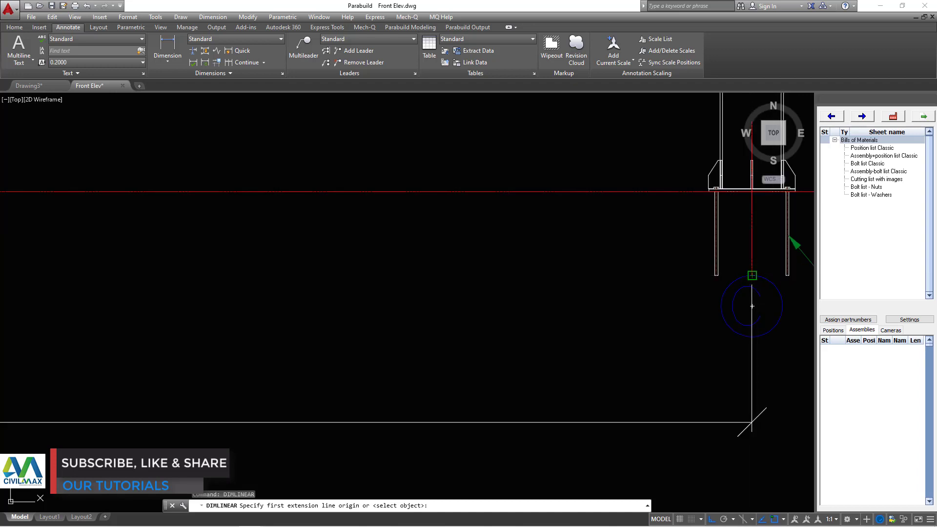
click(749, 273)
scroll(726, 293, down, 5)
scroll(638, 310, down, 5)
scroll(512, 293, up, 5)
scroll(429, 293, down, 5)
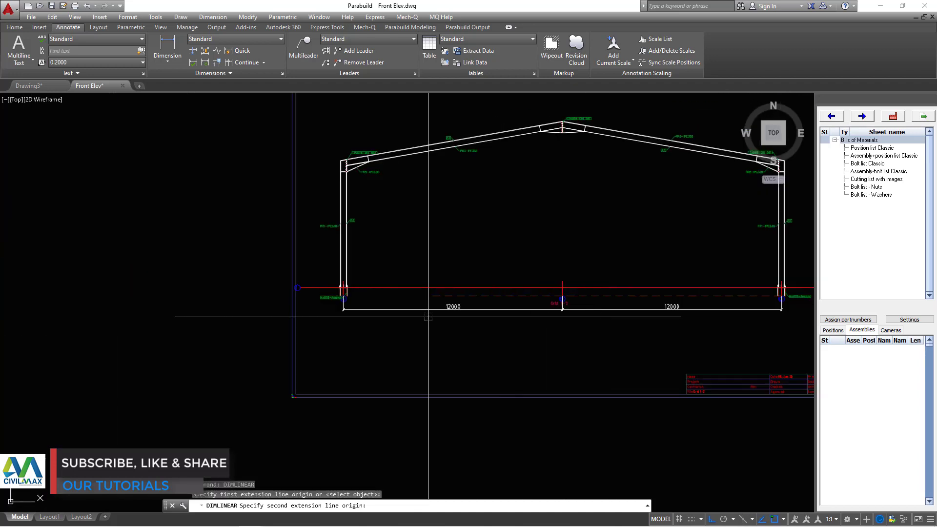
scroll(344, 294, up, 5)
scroll(343, 294, up, 4)
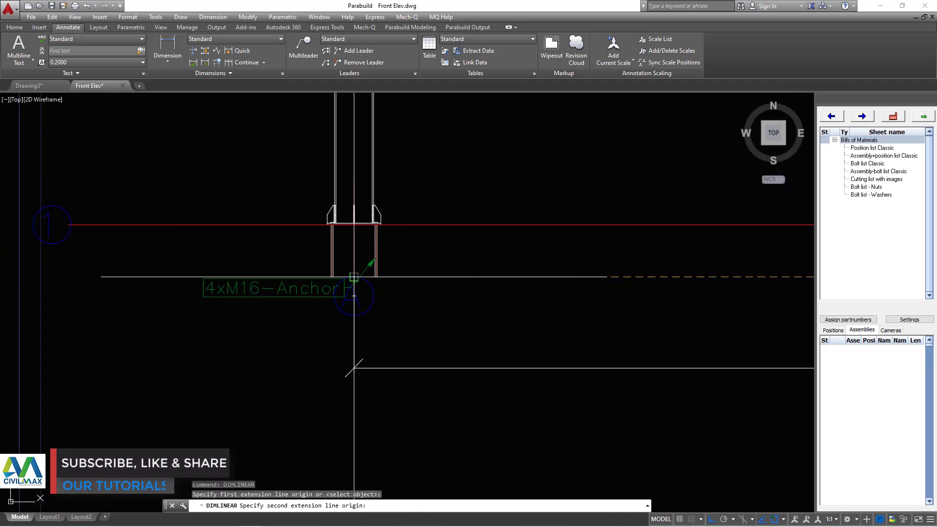
click(353, 295)
scroll(354, 296, down, 3)
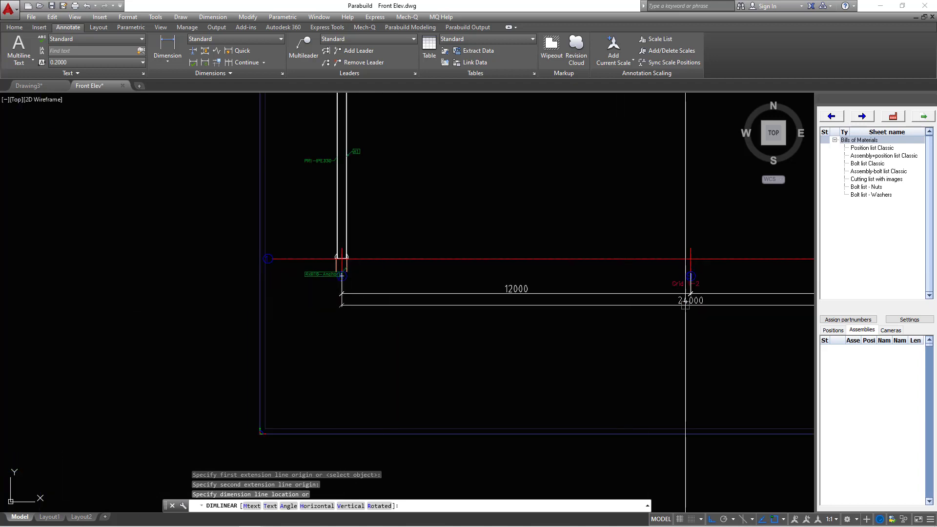
click(695, 311)
key(Escape)
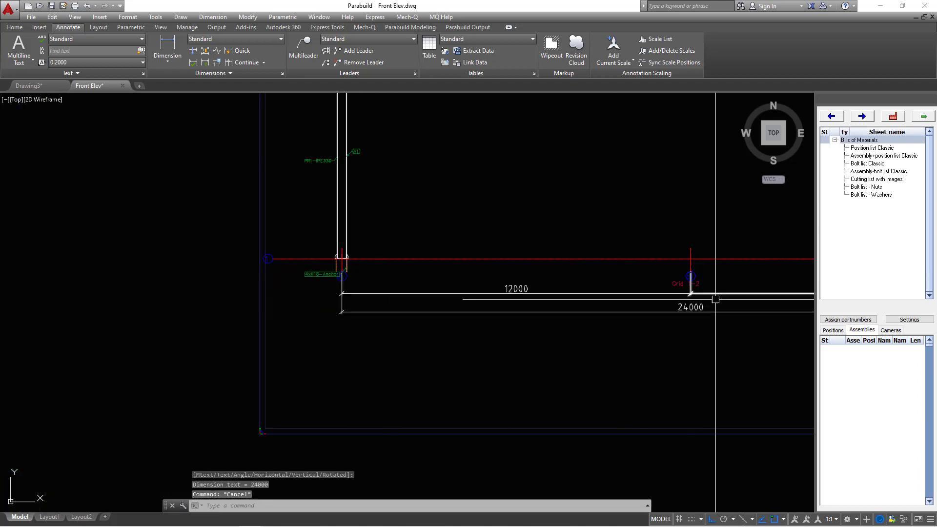
scroll(716, 299, up, 8)
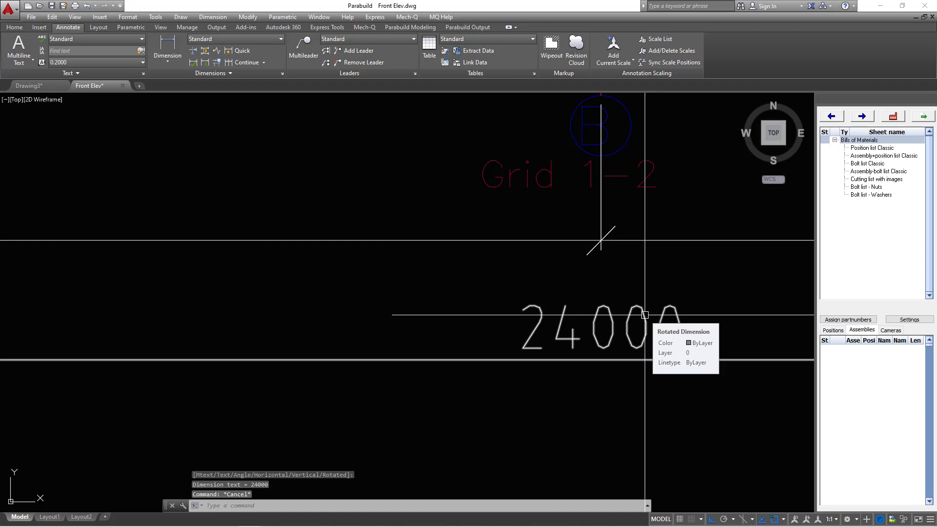
Step: Append '~SETTING OUT POINTS' to the 24000 dimension text and close the text editor
click(644, 319)
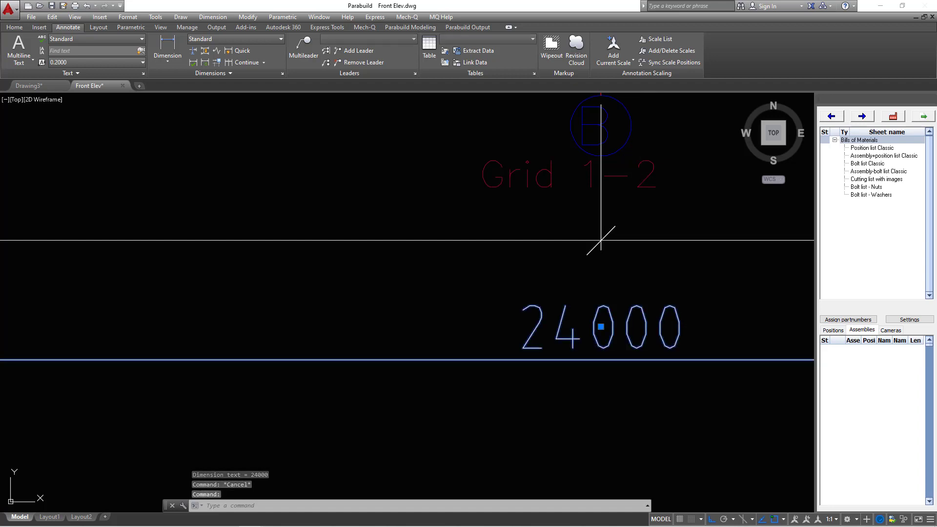
double_click(669, 328)
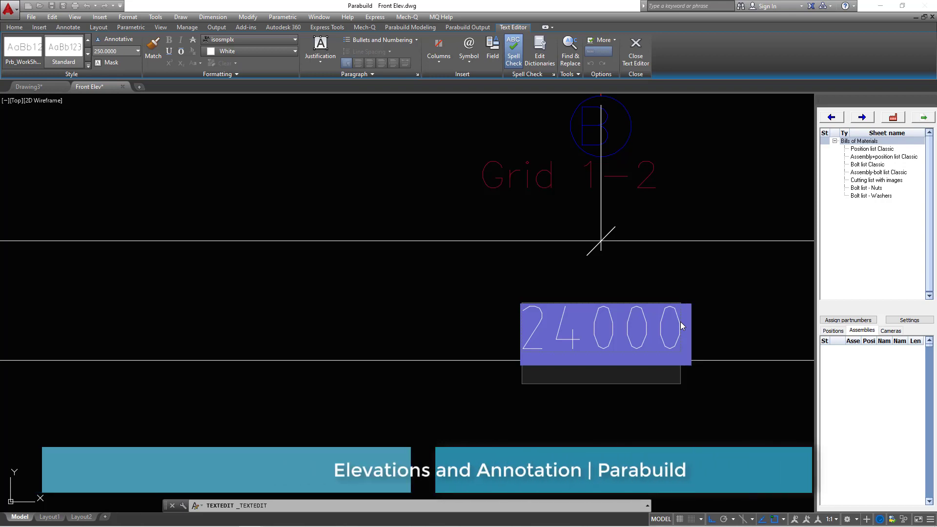
text(~)
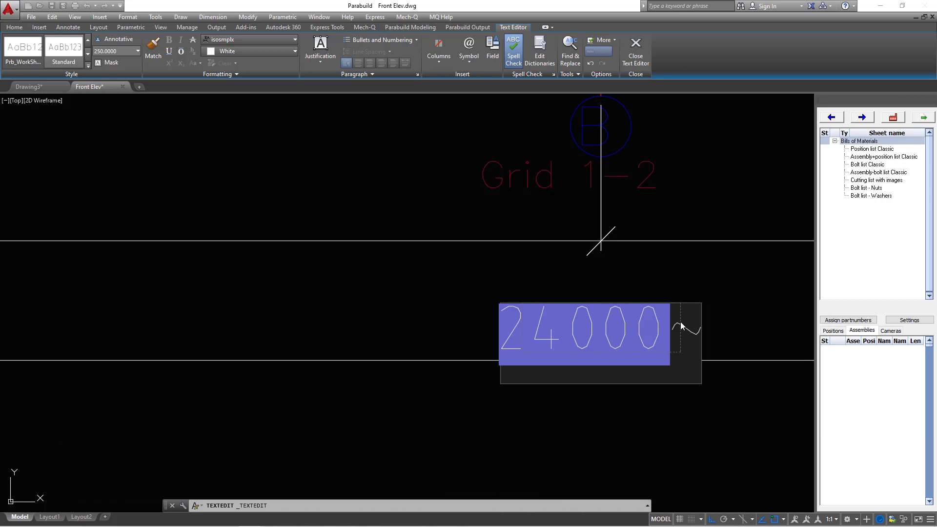
text(se)
key(BackSpace)
key(BackSpace)
text(S)
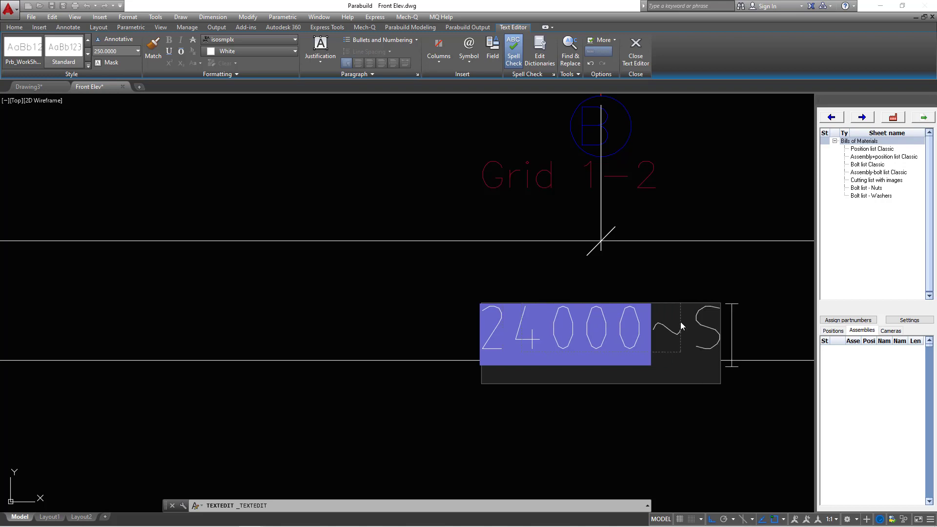
text(E)
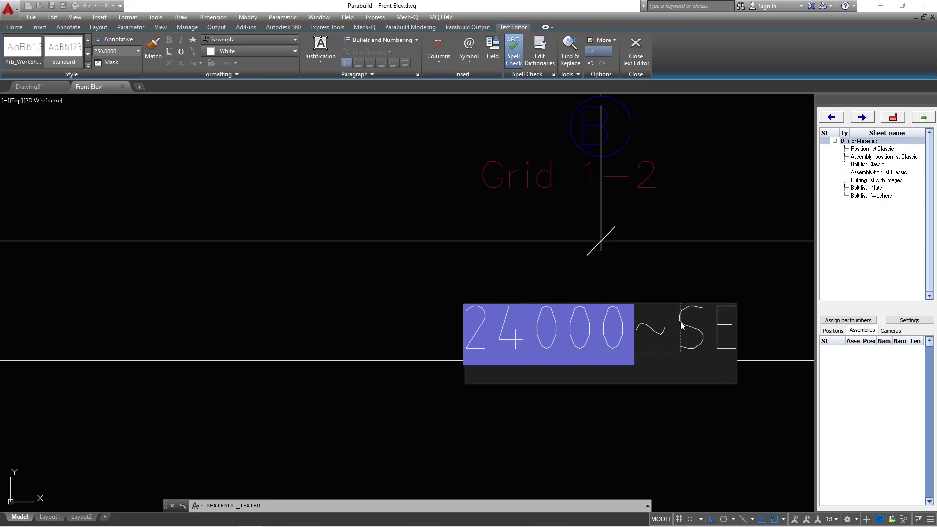
text(TTING )
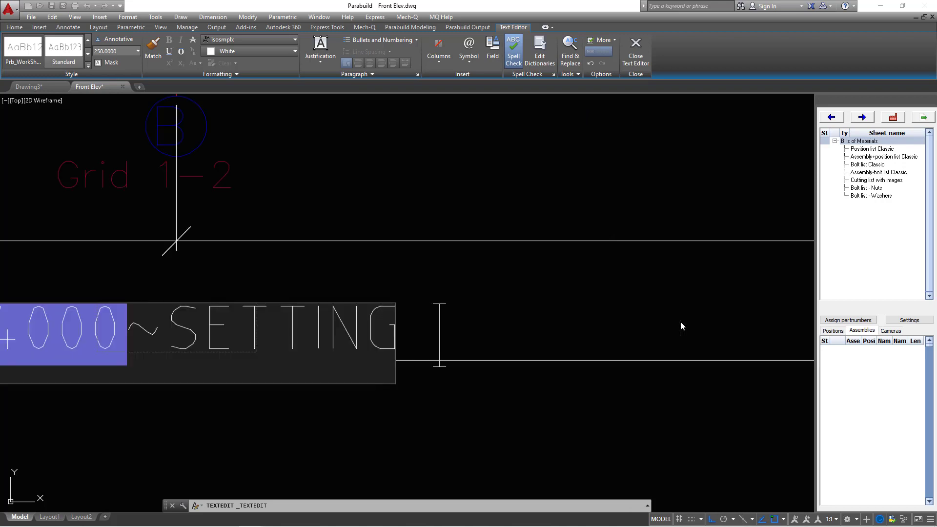
text(OUT POINTS)
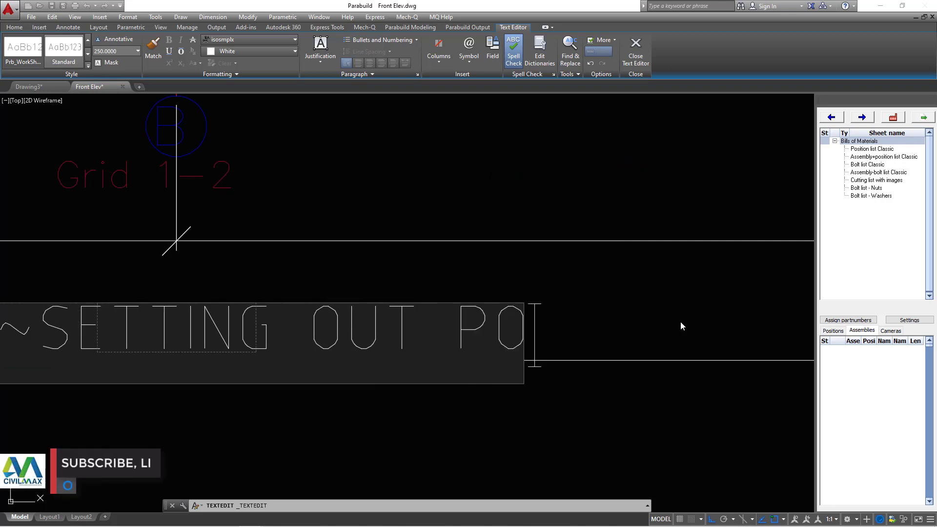
click(714, 302)
scroll(391, 376, up, 2)
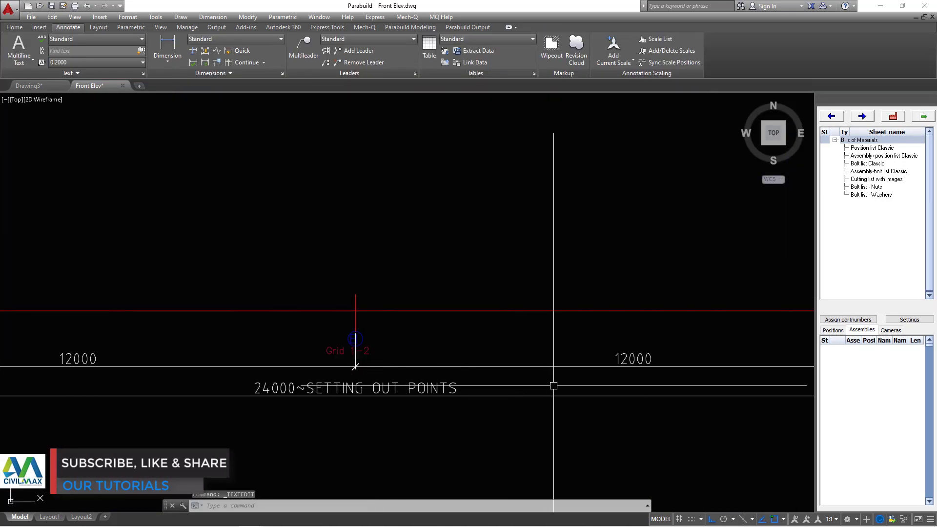
Step: Dimension the left column vertically, 6946, from the column/rafter joint down to the base plate corner
scroll(498, 380, down, 2)
scroll(497, 380, down, 2)
scroll(216, 230, up, 4)
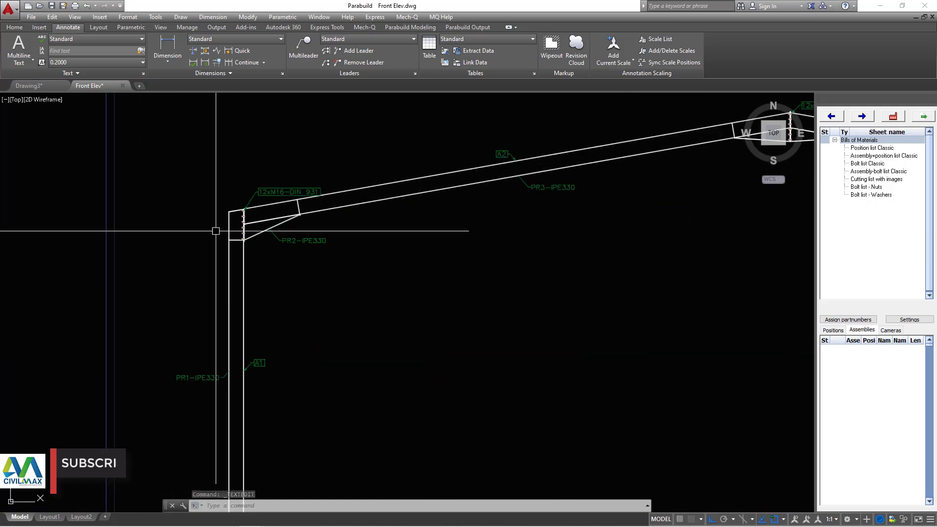
scroll(177, 96, up, 3)
click(161, 42)
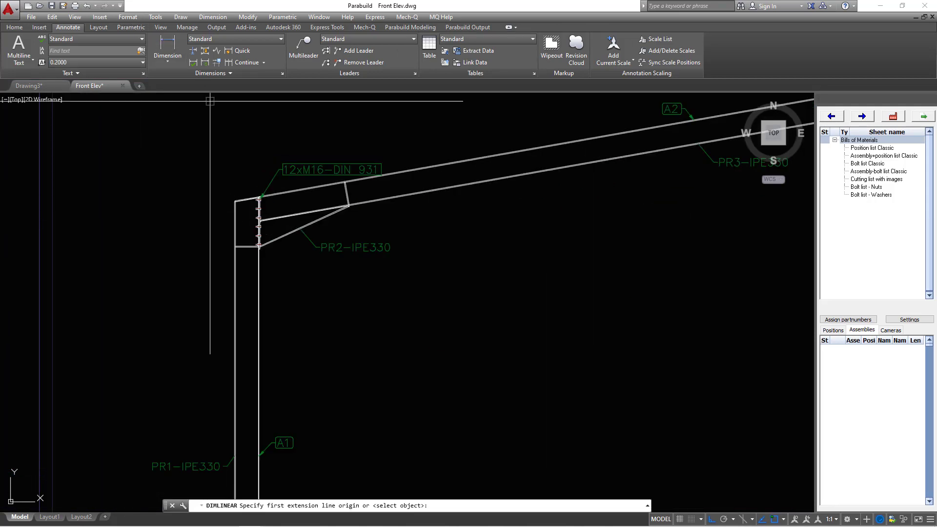
scroll(220, 210, up, 5)
click(206, 224)
scroll(203, 227, down, 6)
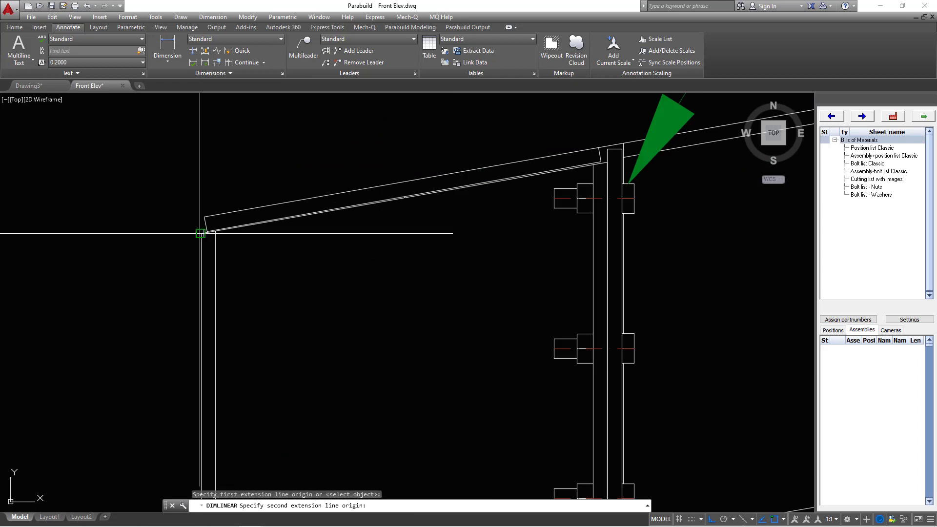
scroll(255, 386, up, 3)
scroll(253, 385, up, 4)
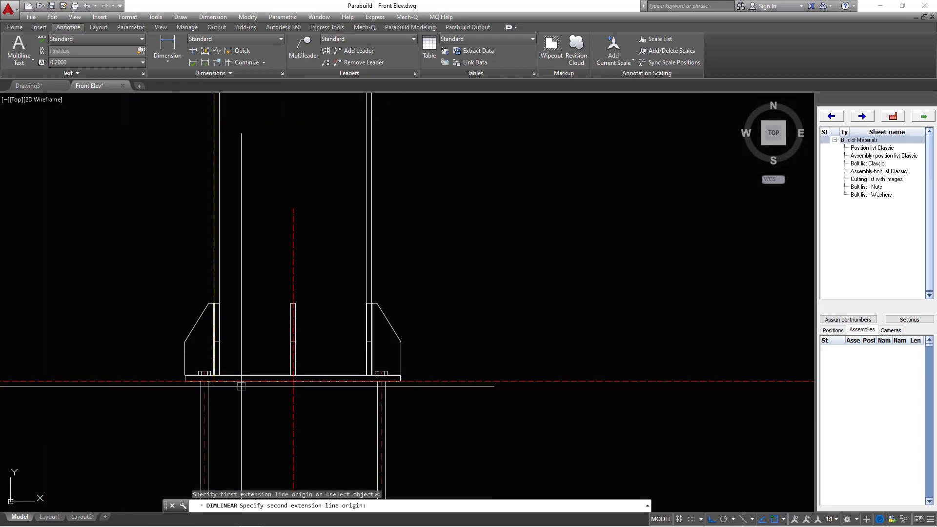
click(186, 375)
scroll(269, 376, down, 5)
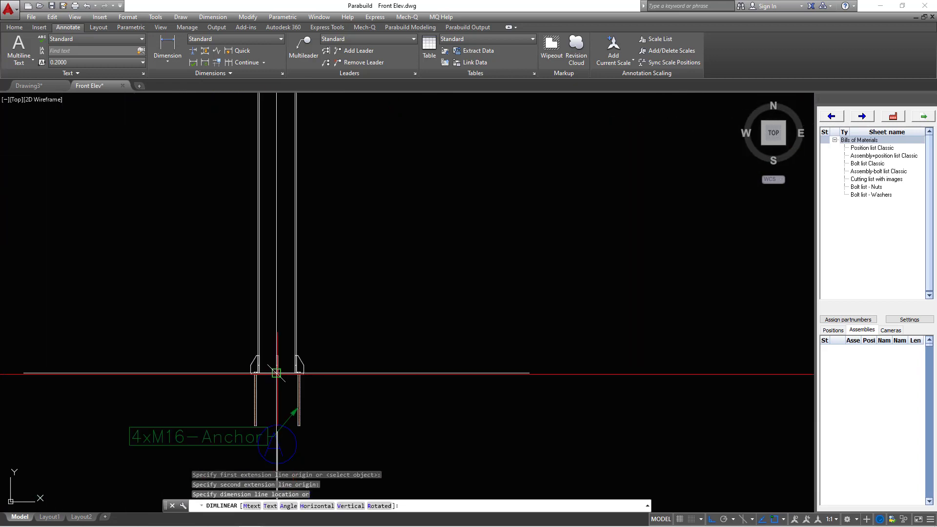
scroll(234, 239, up, 2)
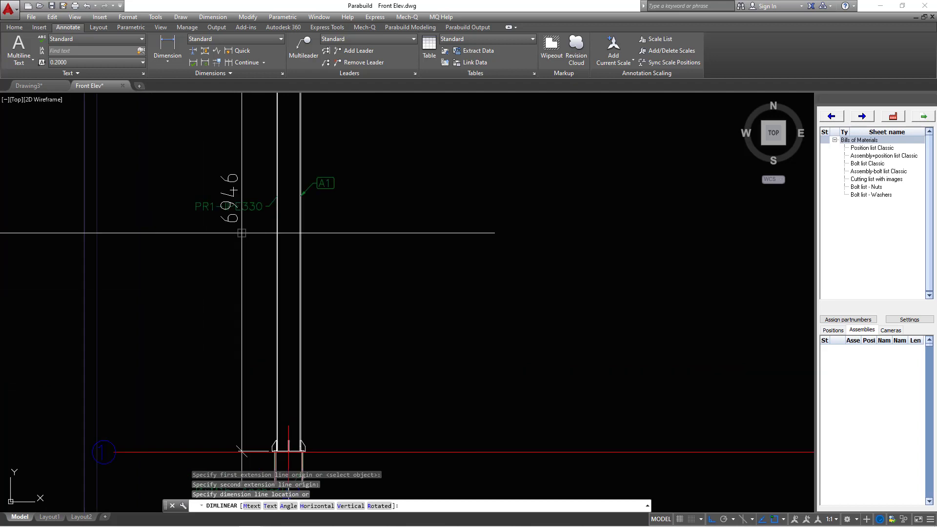
key(Escape)
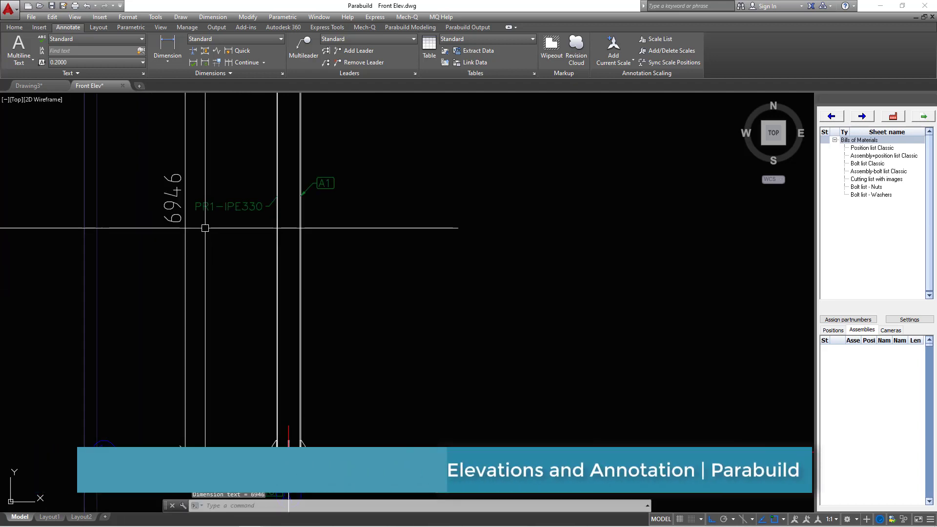
scroll(190, 210, up, 3)
scroll(268, 318, down, 5)
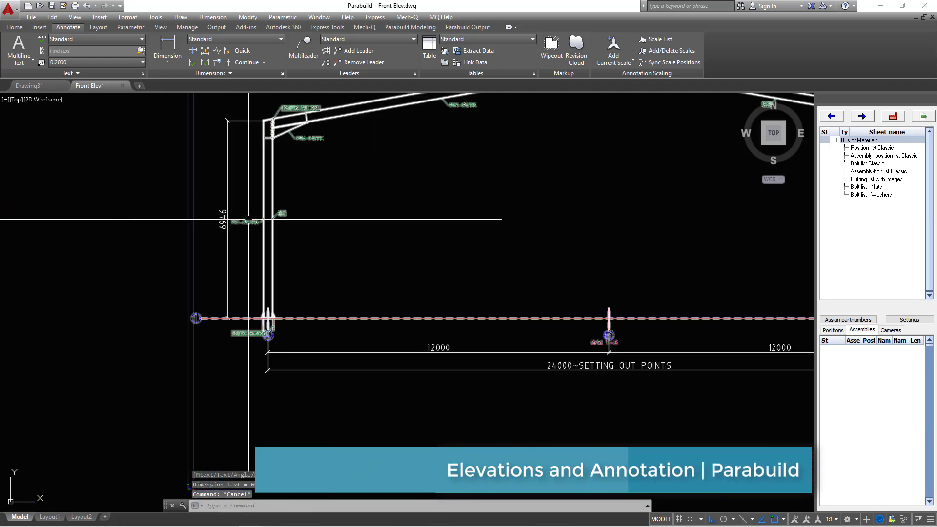
scroll(293, 376, up, 4)
Step: Edit the 6946 column dimension text to read '6946~ OVERAL EAVE HEIGHT'
click(334, 474)
double_click(223, 216)
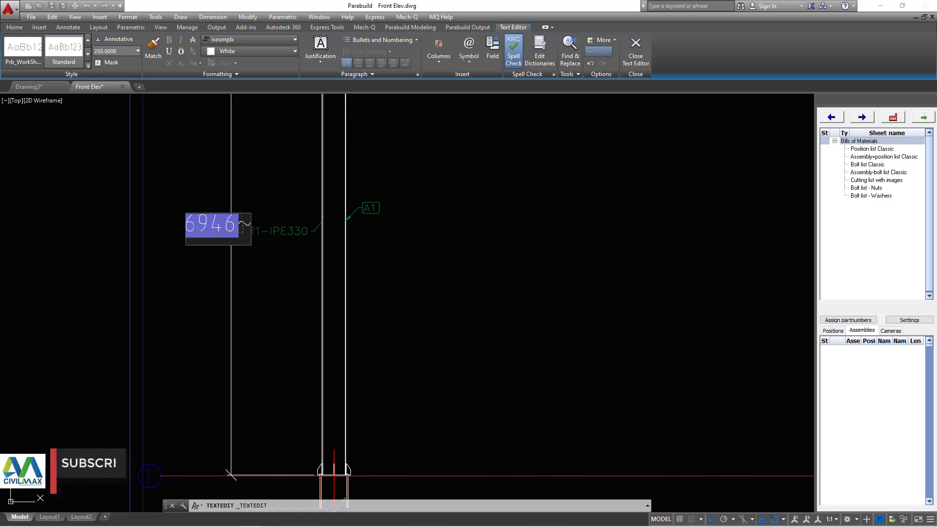
text(EAVE H)
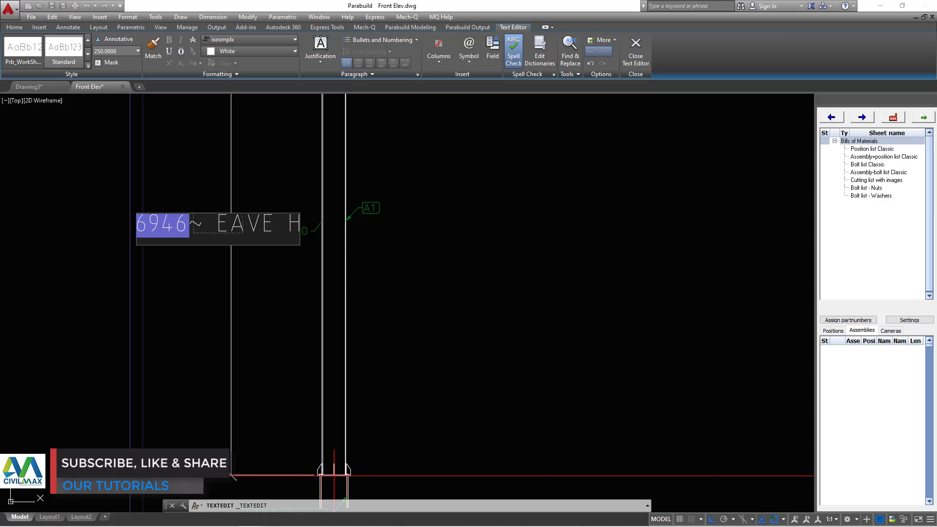
text(EIGHT)
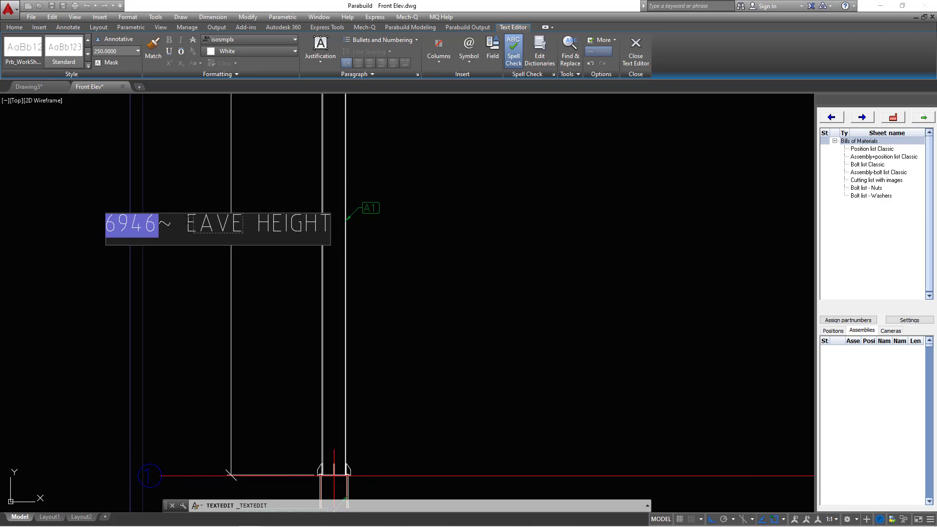
text(VER)
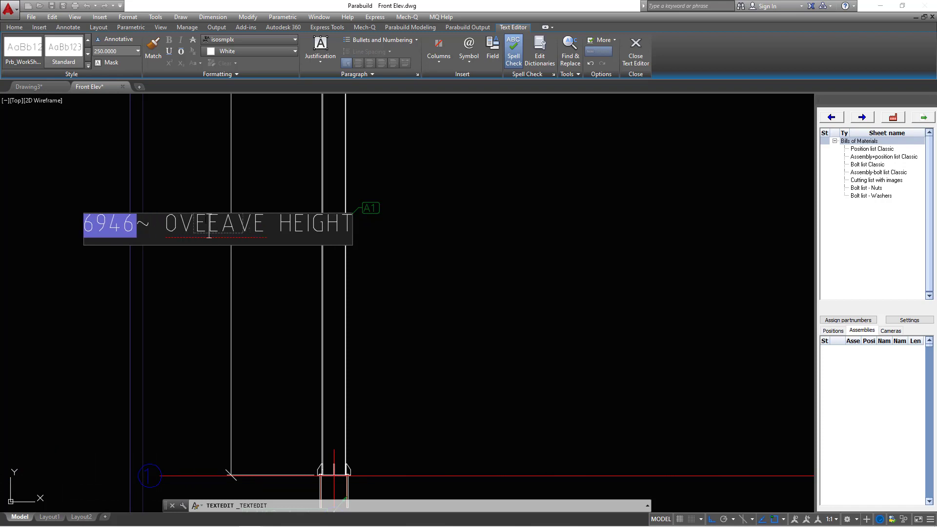
text(AL)
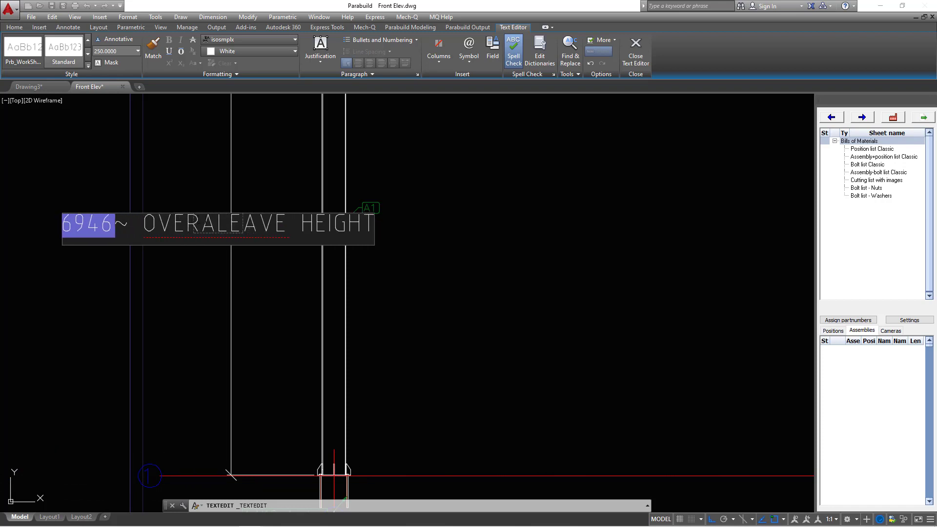
click(479, 210)
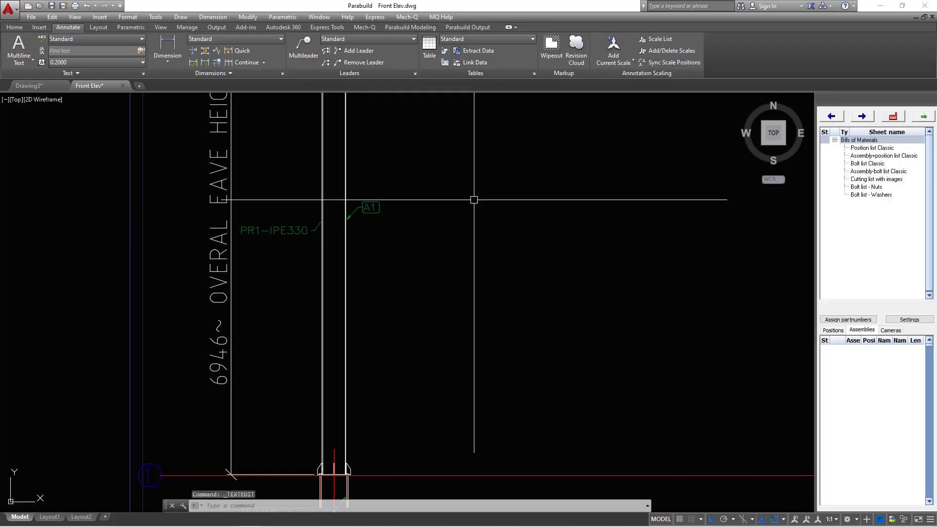
scroll(235, 244, down, 3)
scroll(251, 245, up, 4)
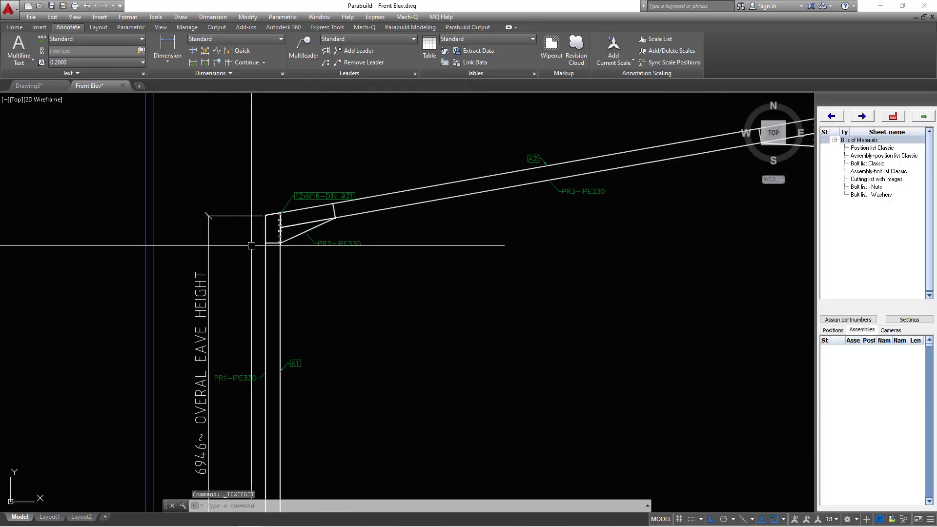
scroll(335, 157, up, 2)
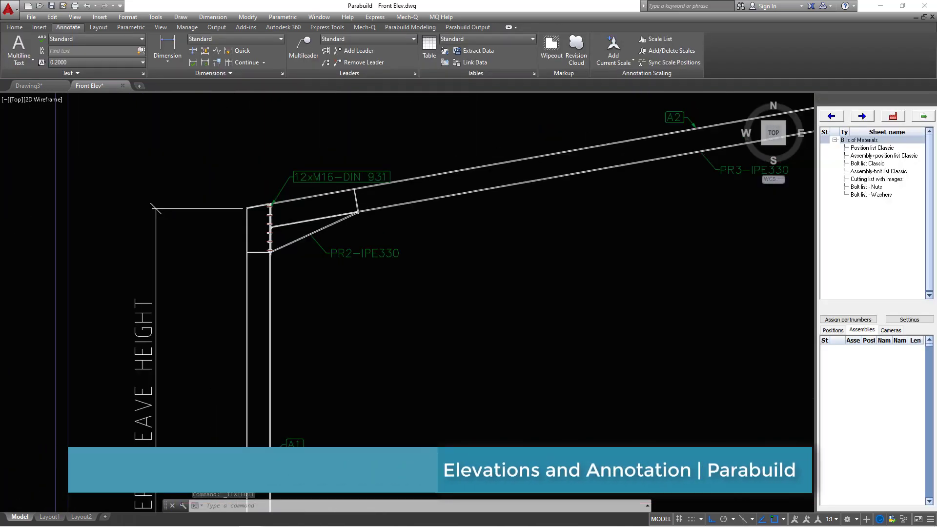
Step: Place an aligned 11991 dimension above the left rafter, from the eave joint to the ridge apex
click(168, 59)
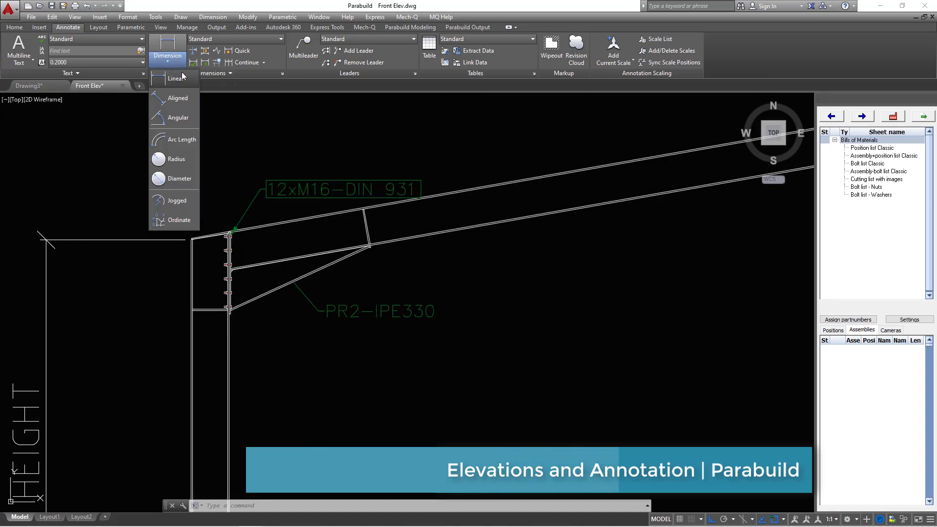
click(166, 114)
scroll(239, 222, up, 2)
scroll(235, 224, up, 2)
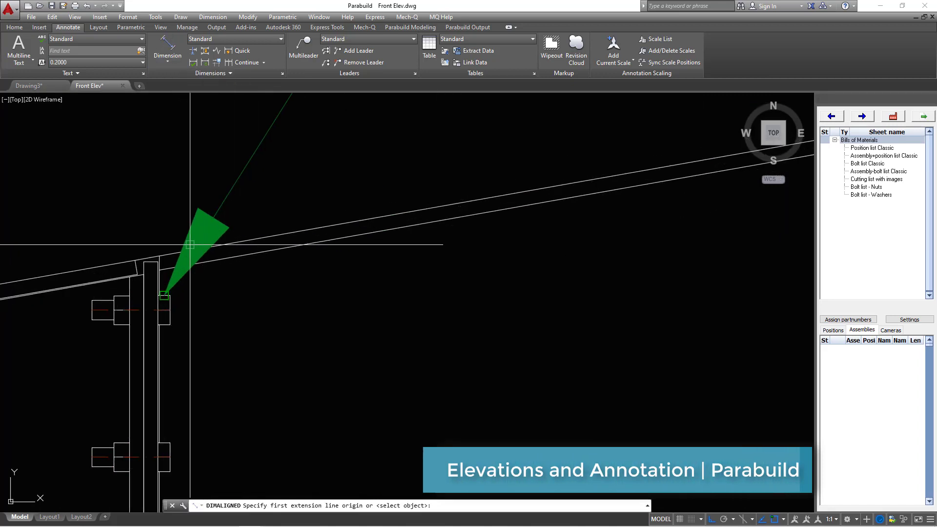
click(159, 256)
scroll(103, 366, down, 5)
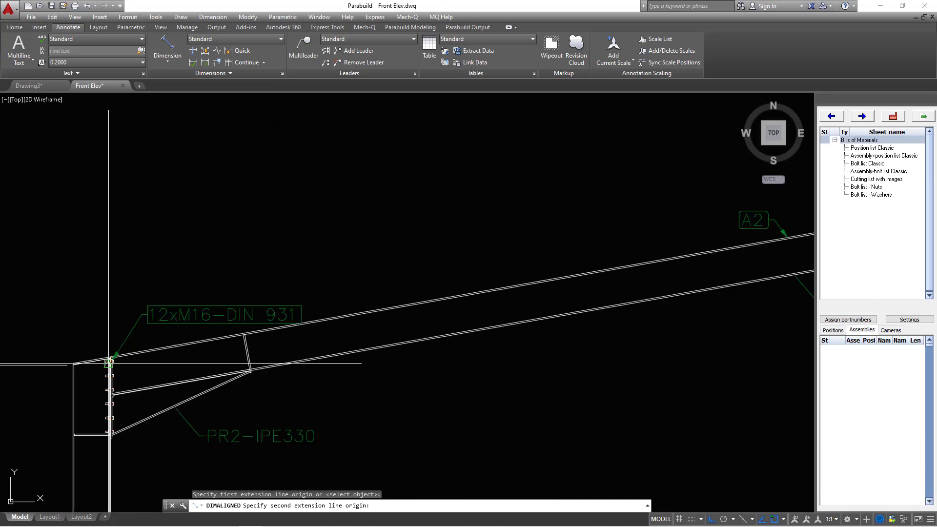
scroll(492, 326, up, 3)
scroll(433, 322, up, 10)
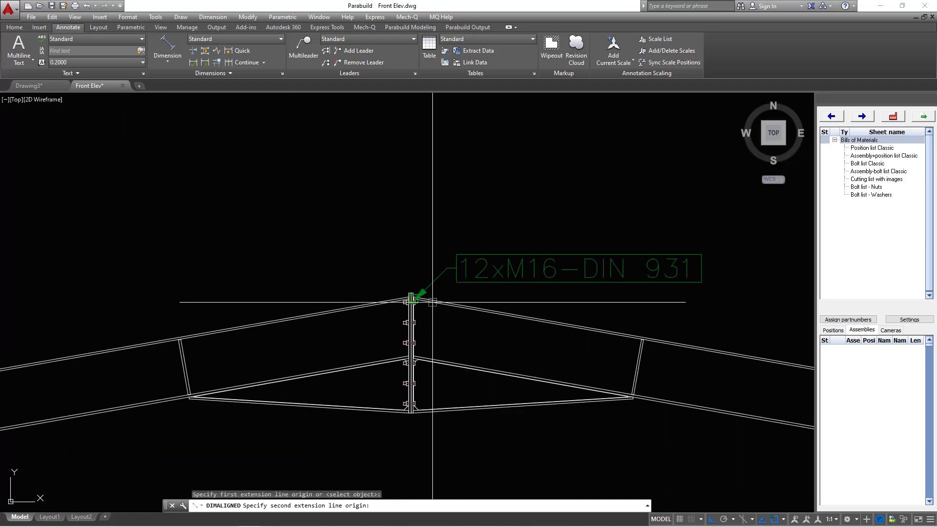
scroll(360, 318, down, 2)
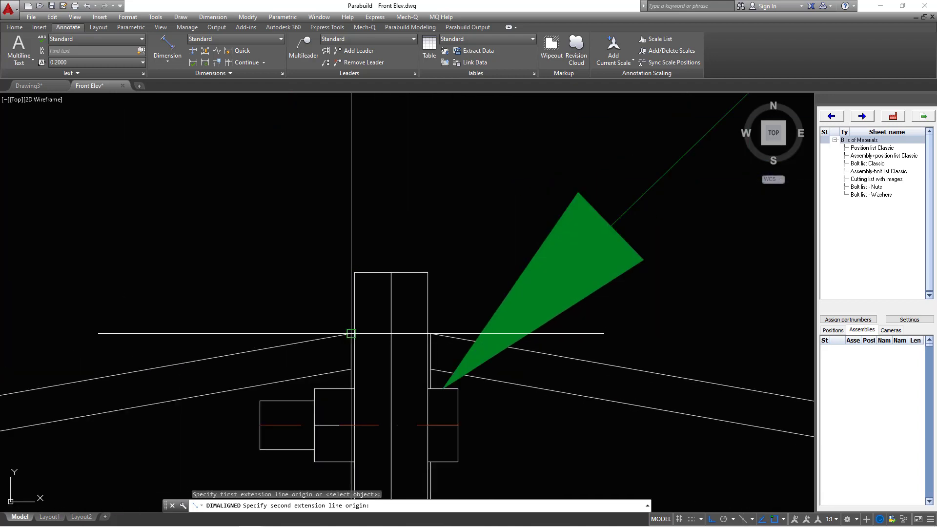
click(391, 326)
scroll(318, 266, down, 6)
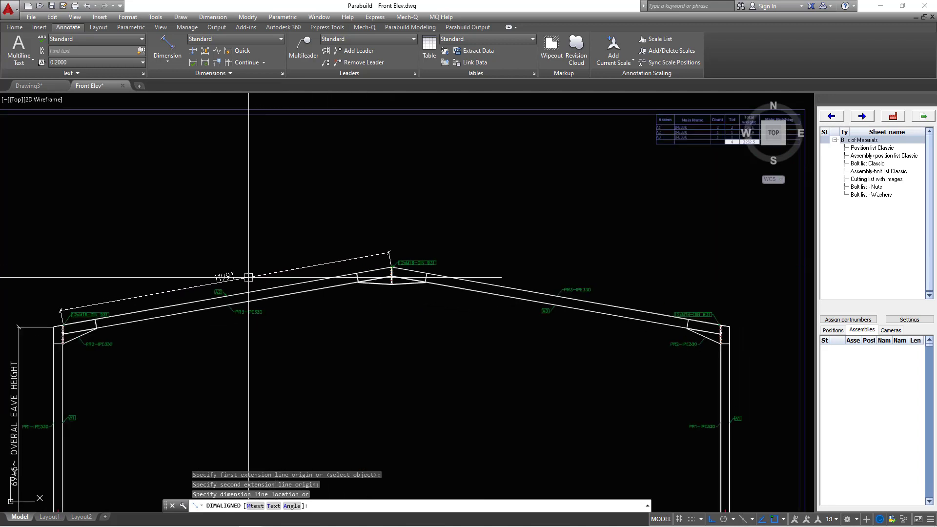
scroll(248, 275, up, 2)
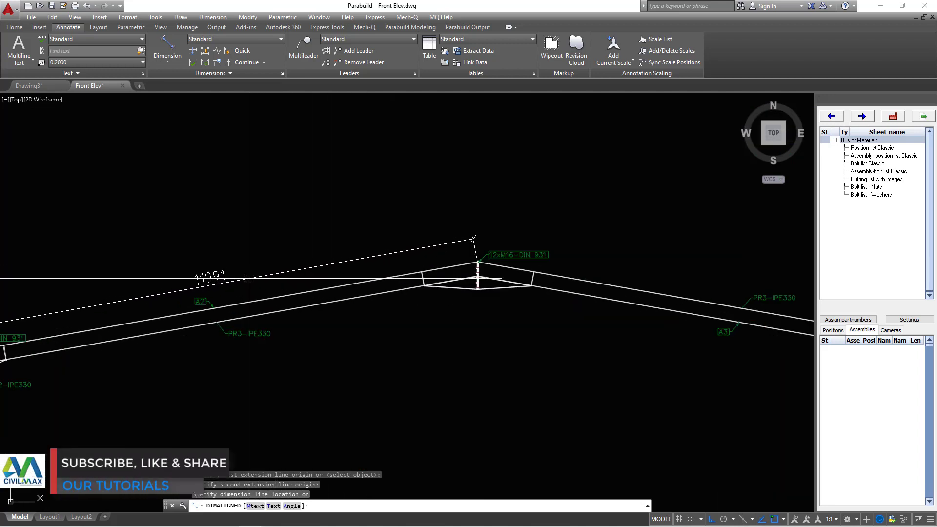
click(248, 275)
scroll(430, 224, down, 4)
scroll(356, 251, up, 3)
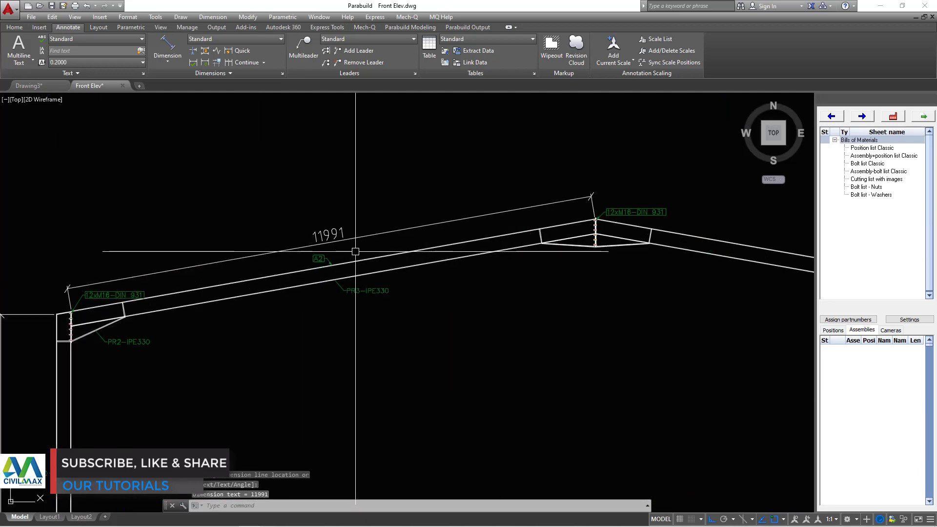
scroll(326, 252, up, 4)
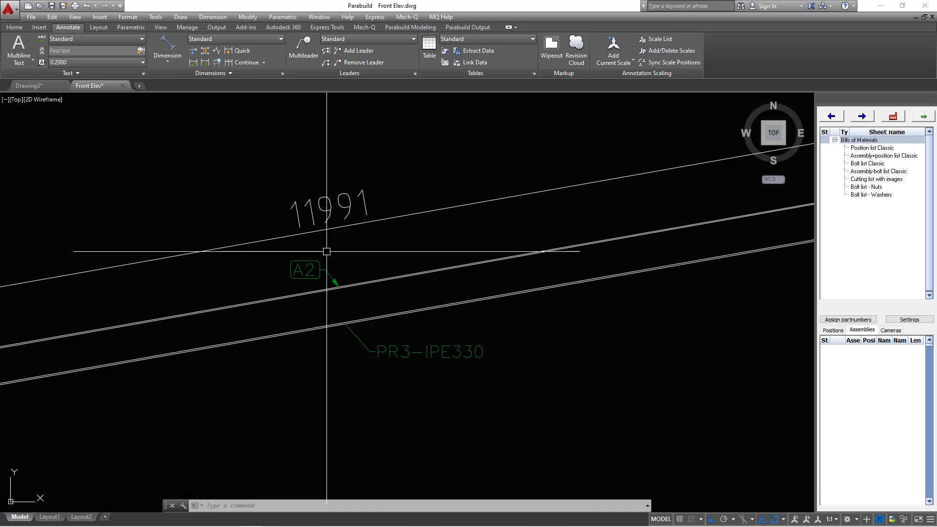
scroll(324, 251, down, 4)
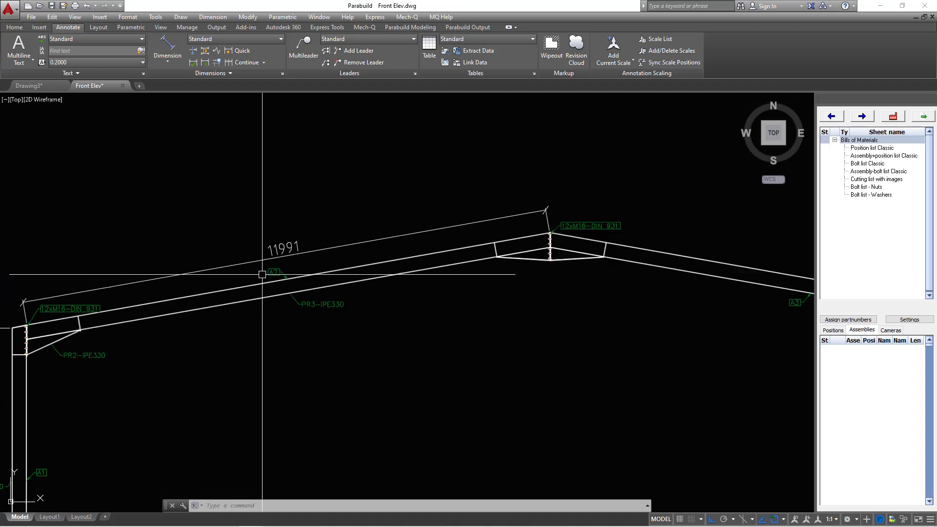
scroll(294, 287, down, 3)
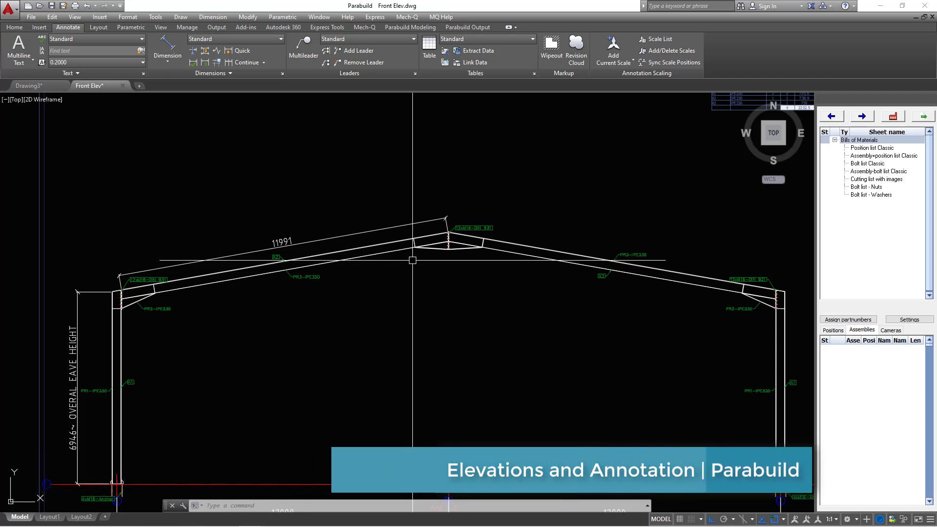
click(149, 289)
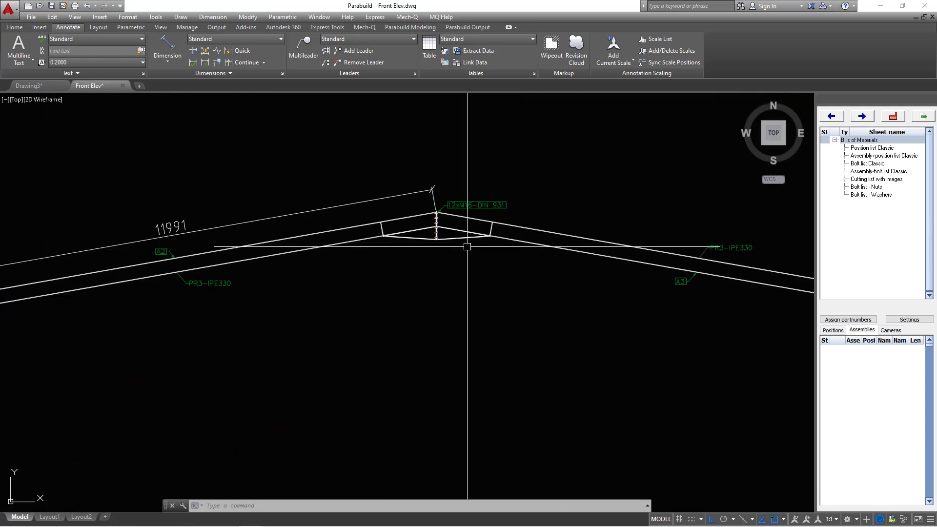
scroll(467, 246, down, 4)
scroll(487, 297, up, 2)
middle_drag(661, 355, 634, 352)
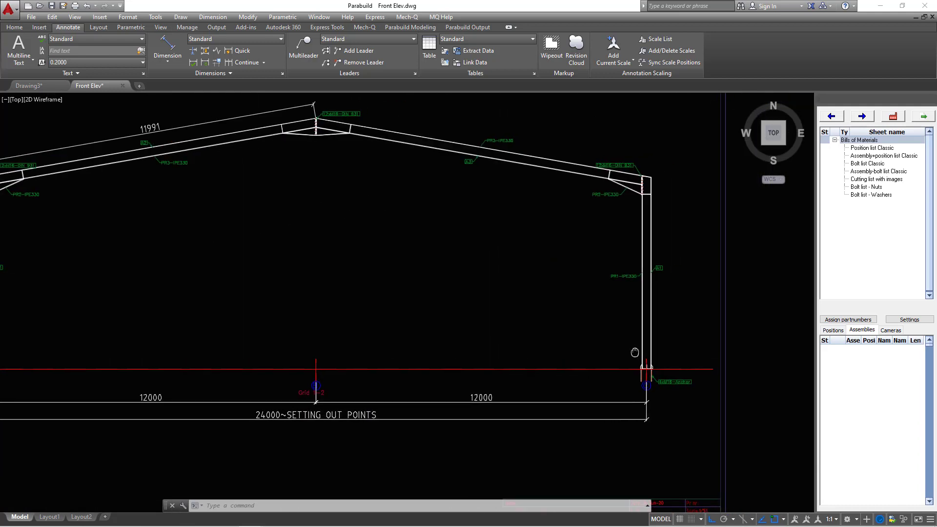
scroll(612, 199, up, 8)
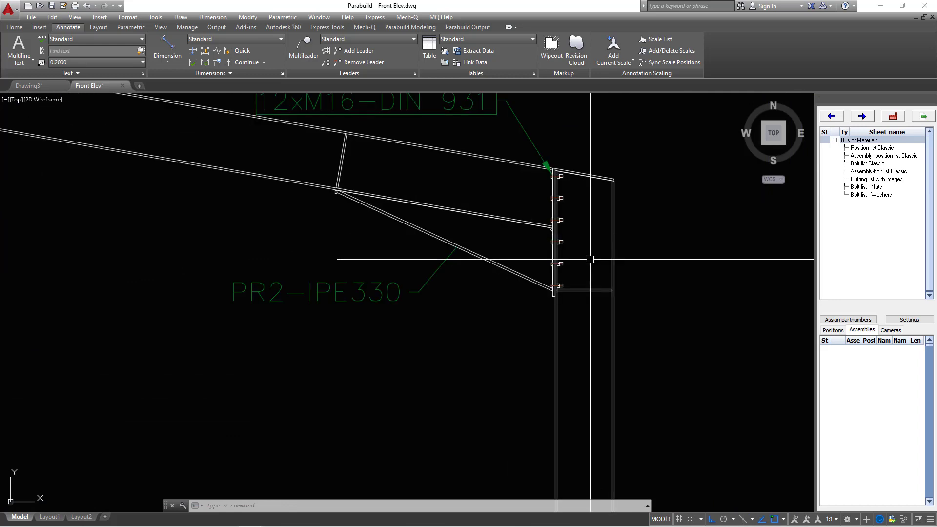
scroll(590, 259, up, 3)
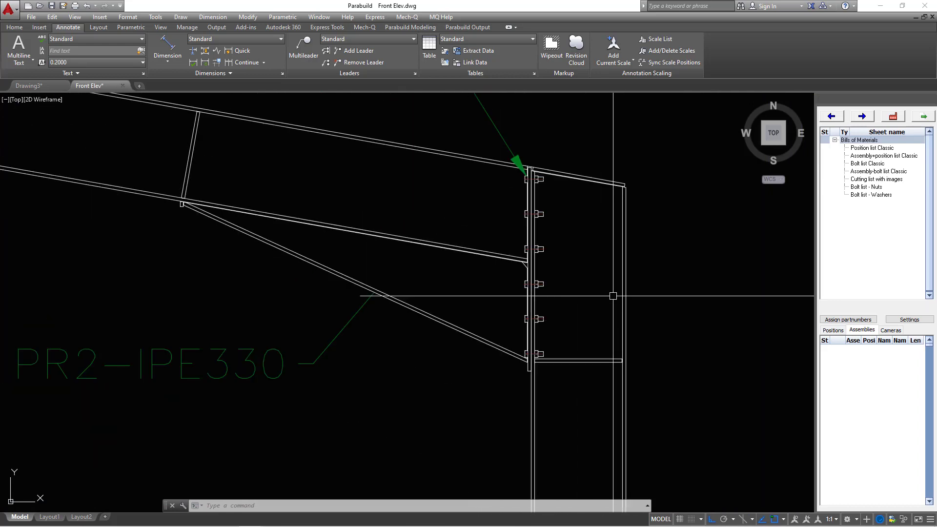
scroll(613, 296, down, 5)
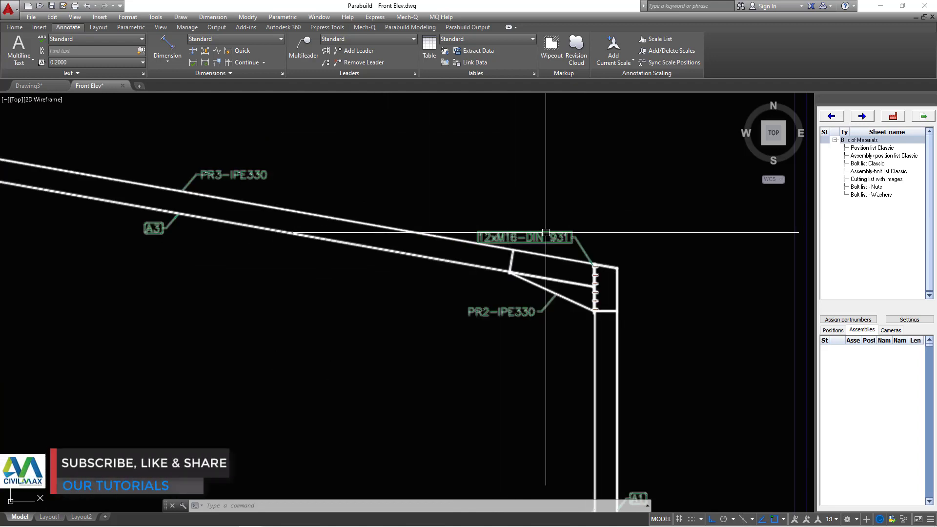
scroll(561, 283, up, 5)
scroll(508, 318, down, 5)
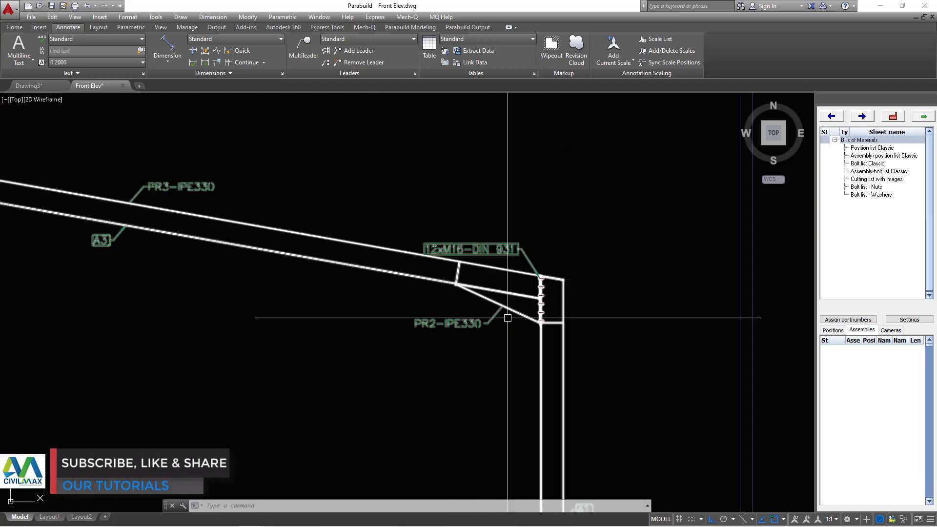
scroll(508, 318, up, 3)
scroll(522, 314, down, 8)
Step: Inspect the BOM table and the fully dimensioned frame, then switch to the Parabuild Modeling tools
scroll(518, 221, up, 6)
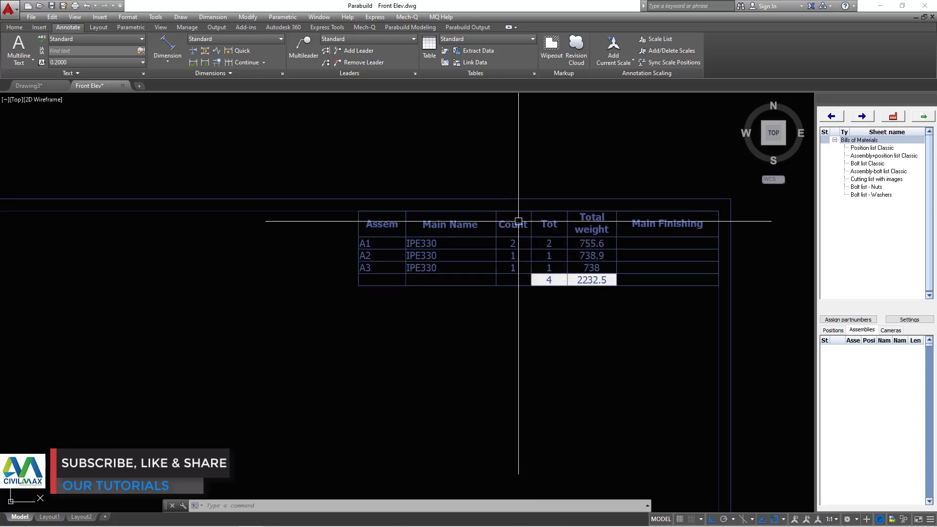
scroll(566, 264, up, 4)
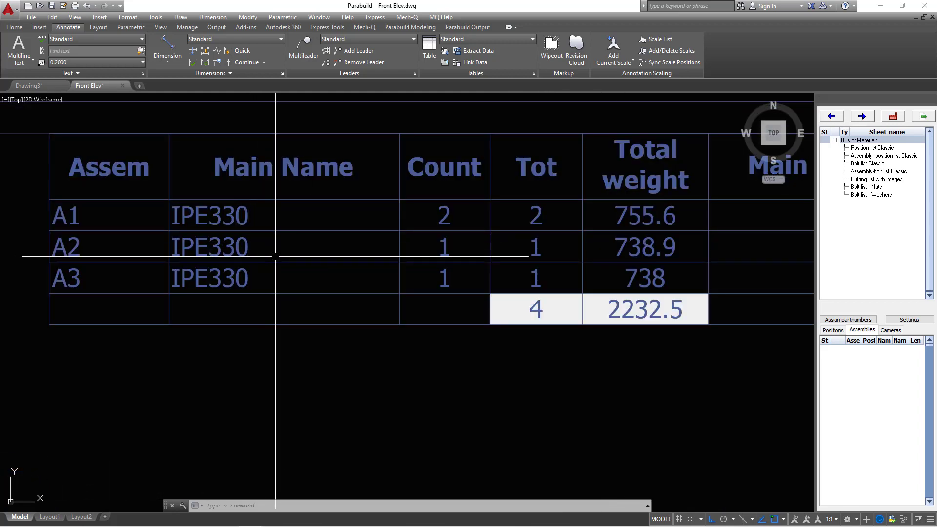
scroll(488, 247, down, 8)
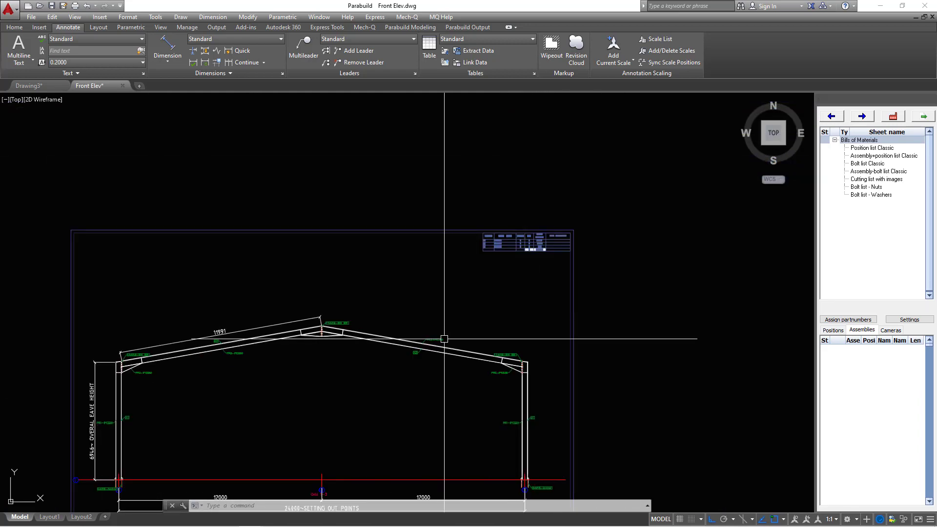
scroll(444, 339, up, 4)
scroll(423, 356, down, 6)
scroll(504, 237, up, 5)
scroll(298, 304, up, 2)
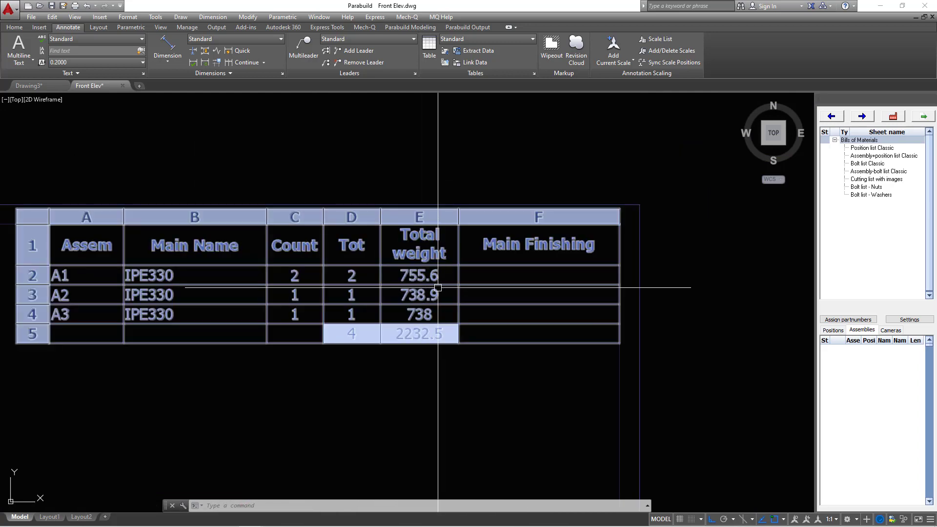
scroll(548, 235, down, 9)
scroll(539, 325, up, 4)
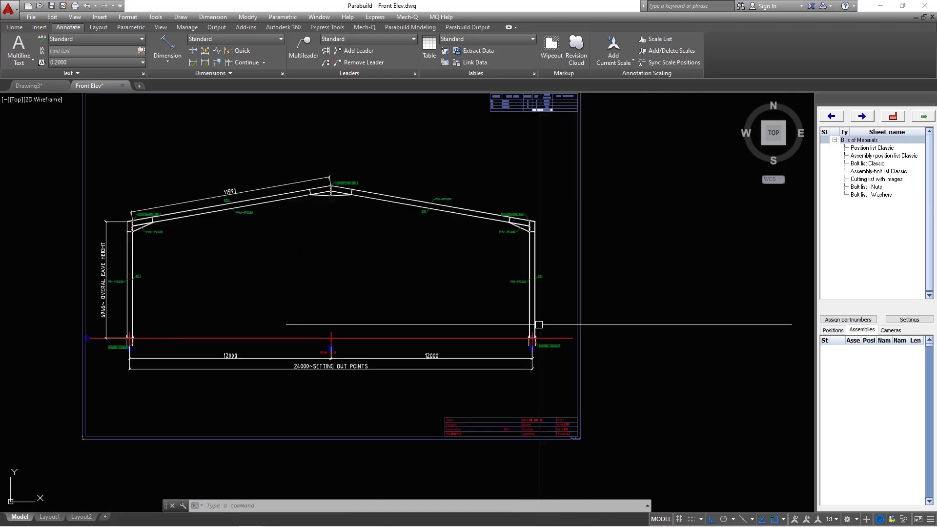
scroll(126, 225, up, 3)
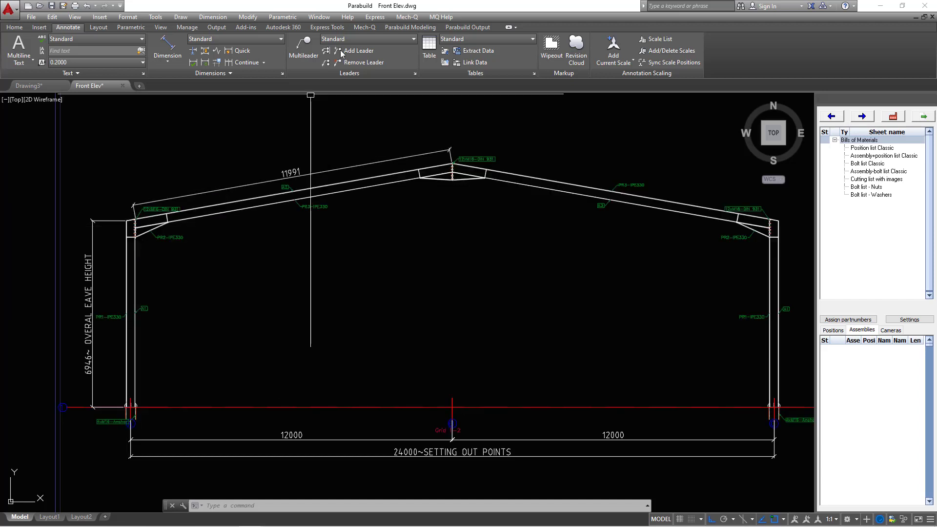
click(417, 29)
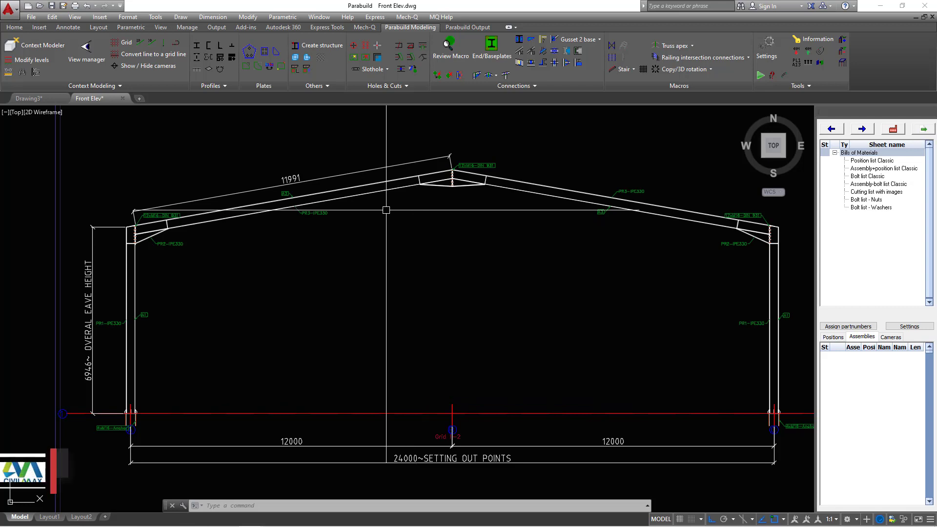
key(ctrl+a)
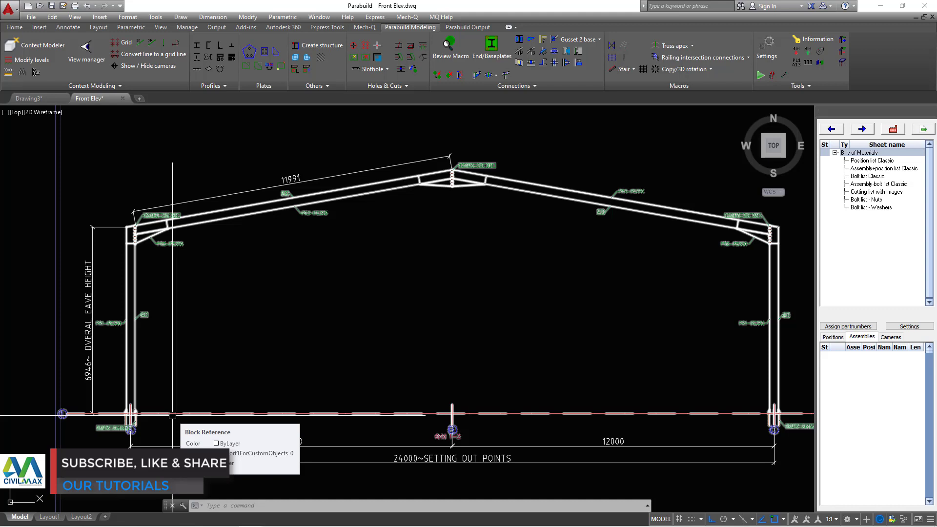
key(Escape)
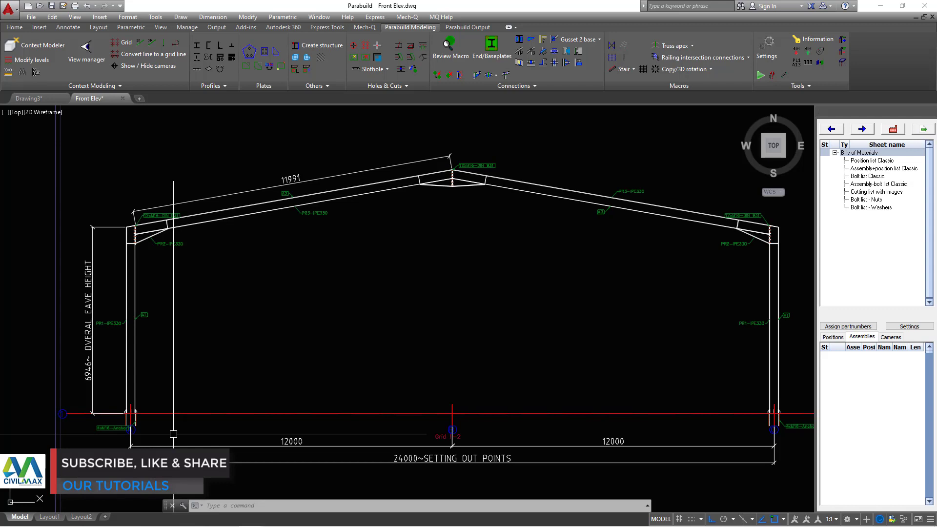
scroll(133, 420, up, 2)
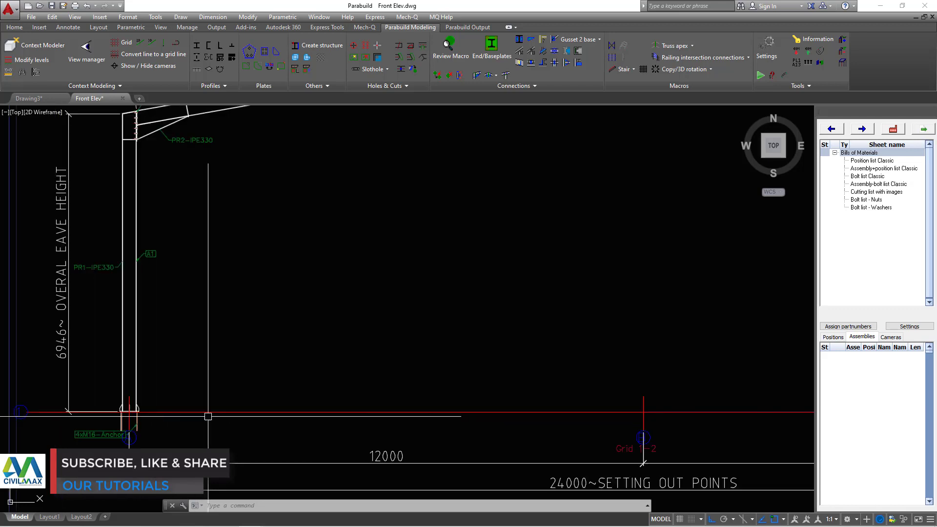
middle_drag(227, 396, 217, 410)
scroll(142, 397, down, 3)
scroll(310, 415, up, 5)
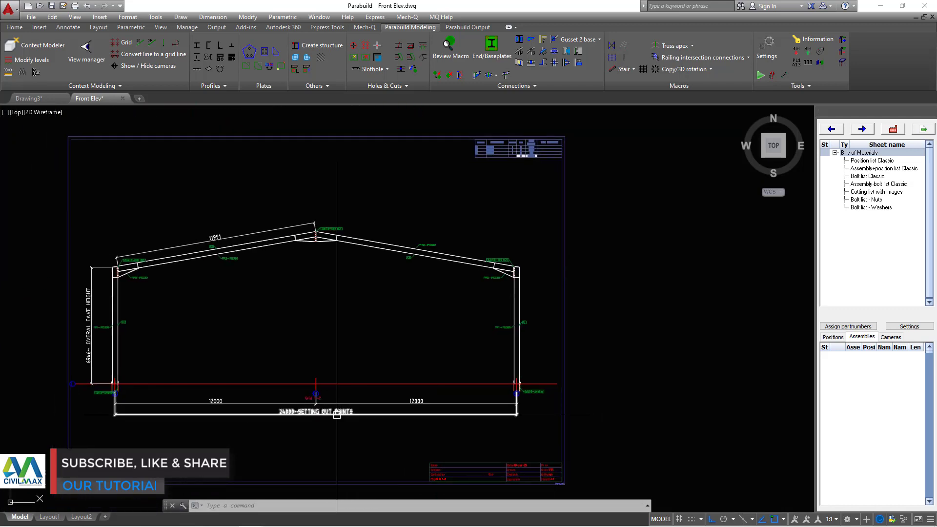
scroll(282, 378, up, 3)
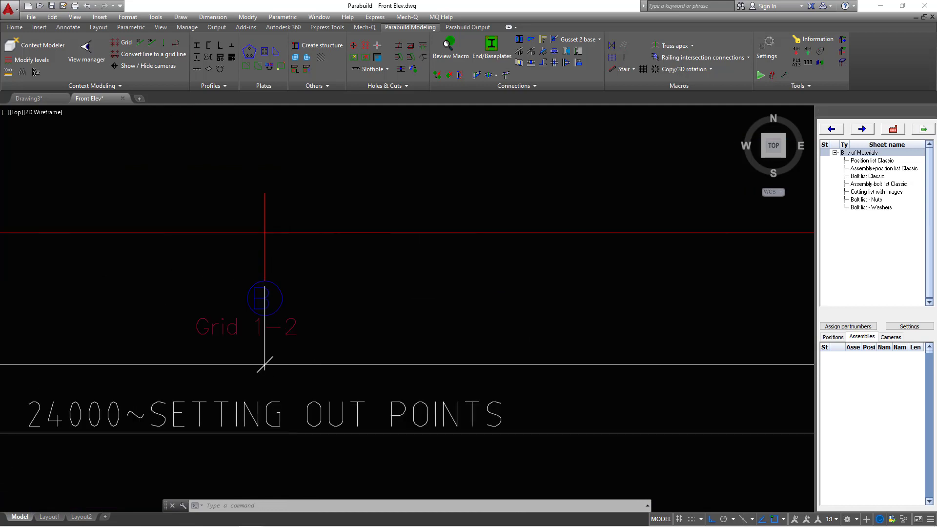
scroll(266, 366, down, 3)
middle_drag(583, 396, 397, 397)
scroll(406, 397, down, 4)
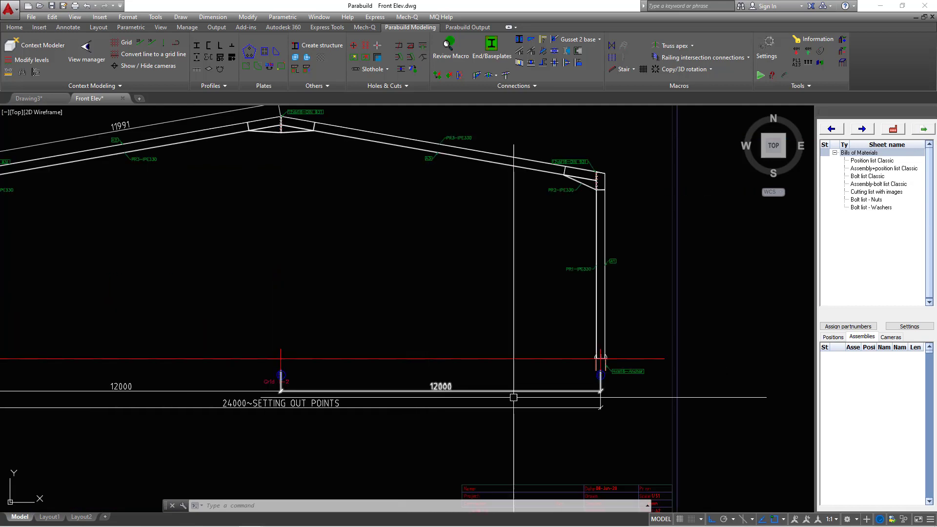
scroll(616, 386, up, 2)
scroll(616, 387, down, 4)
scroll(597, 454, up, 4)
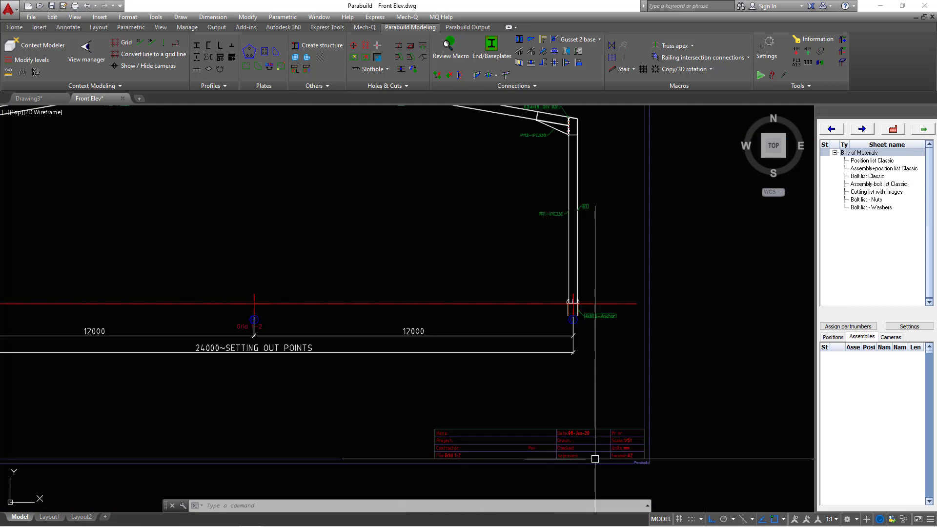
scroll(597, 452, down, 2)
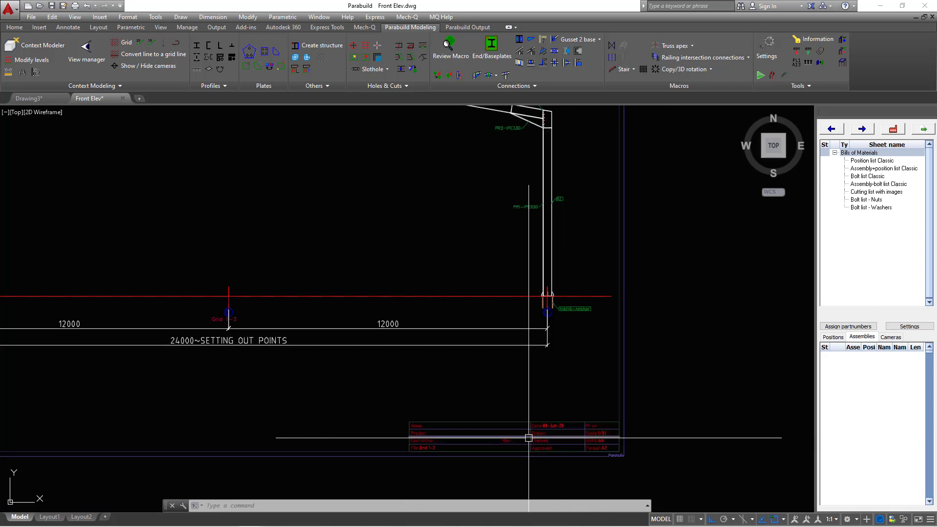
click(696, 464)
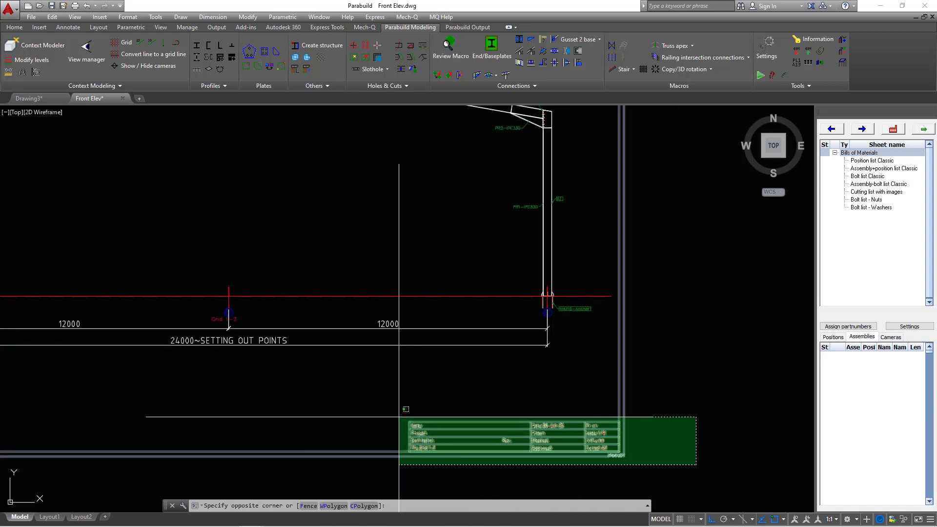
scroll(405, 411, down, 2)
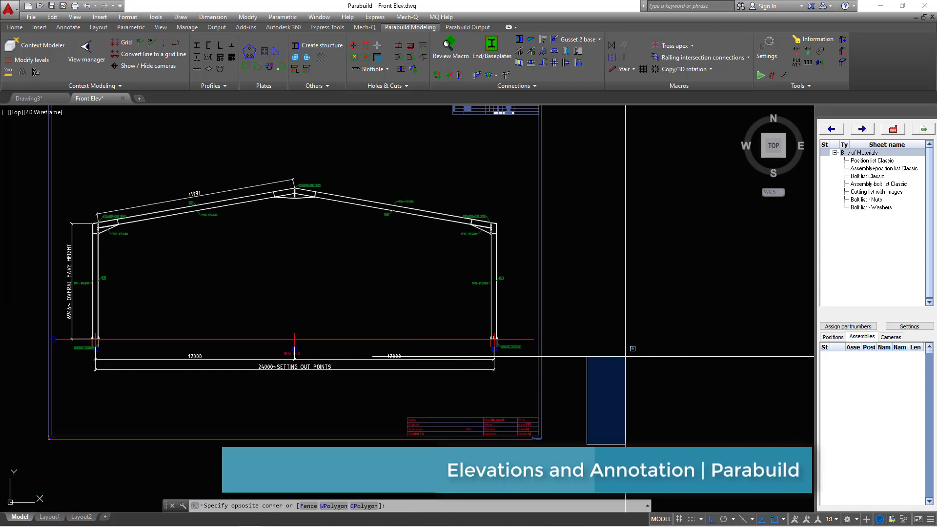
key(Escape)
scroll(201, 234, up, 3)
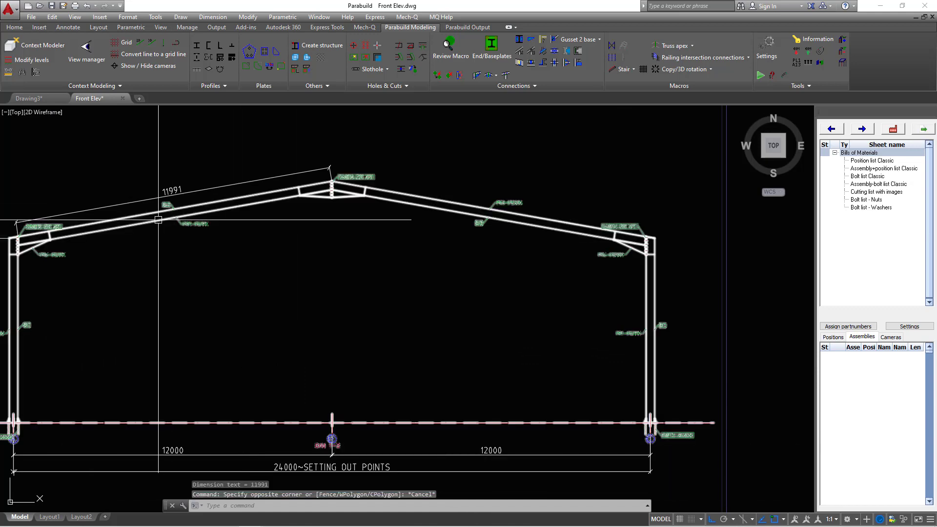
middle_drag(202, 235, 269, 216)
scroll(101, 218, up, 1)
scroll(102, 218, up, 4)
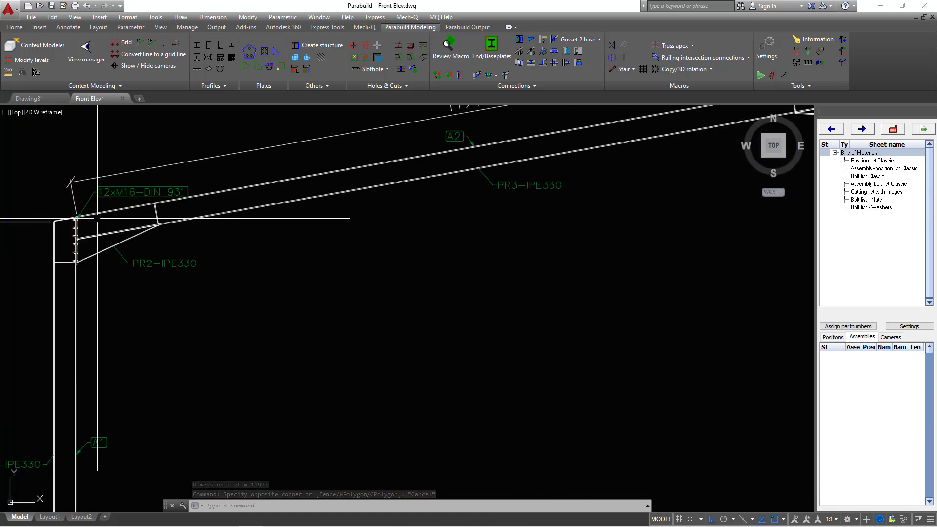
scroll(97, 218, up, 3)
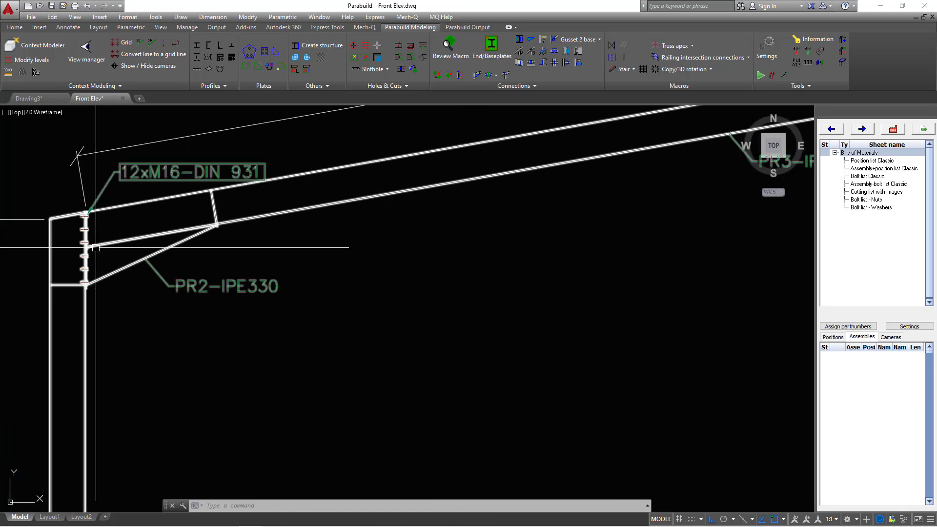